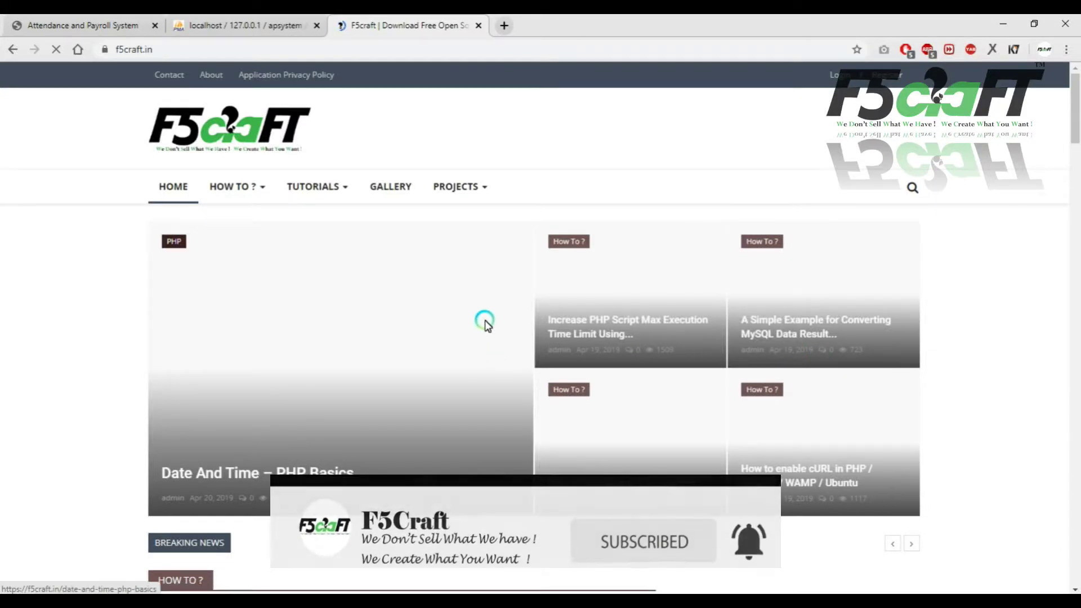
- Scroll the F5craft homepage and open the listing of all projects
{"action": "scroll", "coordinate": [485, 325], "scroll_direction": "down", "scroll_amount": 3}
{"action": "scroll", "coordinate": [485, 323], "scroll_direction": "down", "scroll_amount": 5}
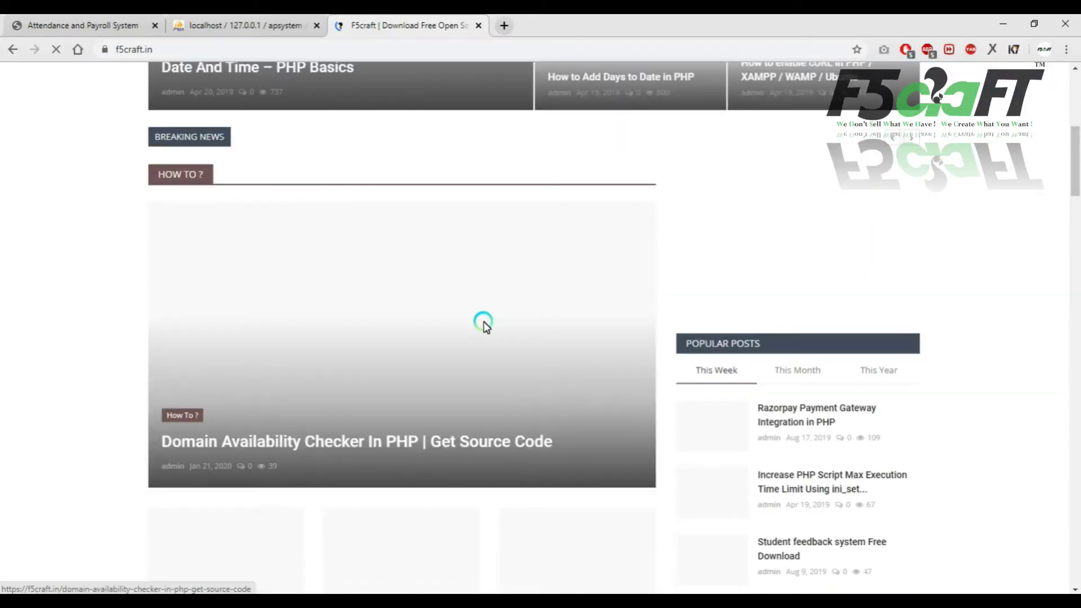
{"action": "scroll", "coordinate": [484, 323], "scroll_direction": "up", "scroll_amount": 3}
{"action": "scroll", "coordinate": [484, 324], "scroll_direction": "up", "scroll_amount": 5}
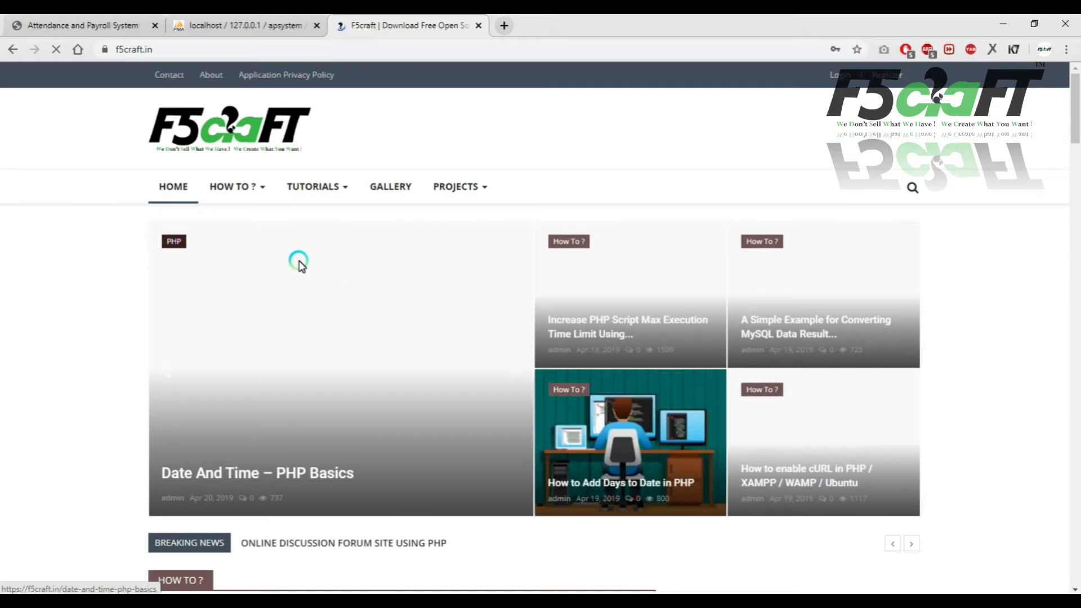
{"action": "scroll", "coordinate": [299, 265], "scroll_direction": "down", "scroll_amount": 5}
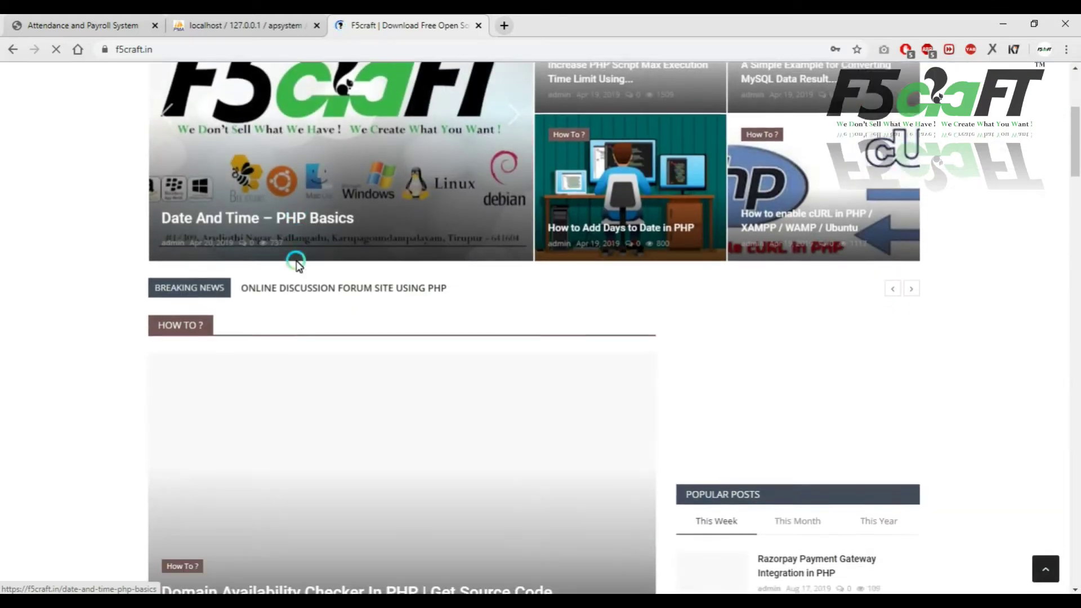
{"action": "scroll", "coordinate": [297, 266], "scroll_direction": "down", "scroll_amount": 5}
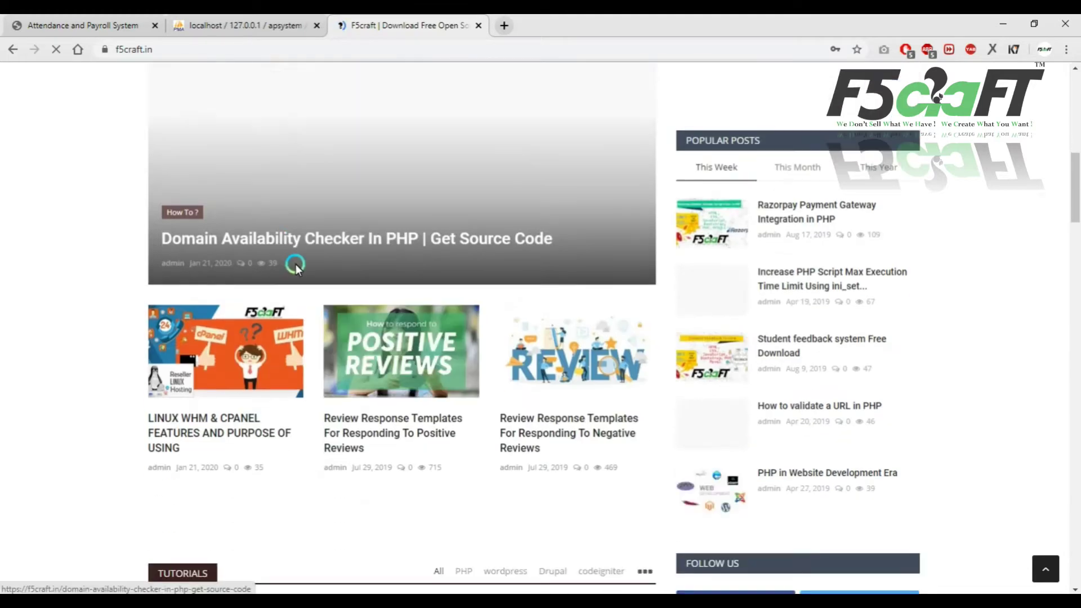
{"action": "scroll", "coordinate": [297, 266], "scroll_direction": "down", "scroll_amount": 4}
{"action": "scroll", "coordinate": [394, 310], "scroll_direction": "up", "scroll_amount": 1}
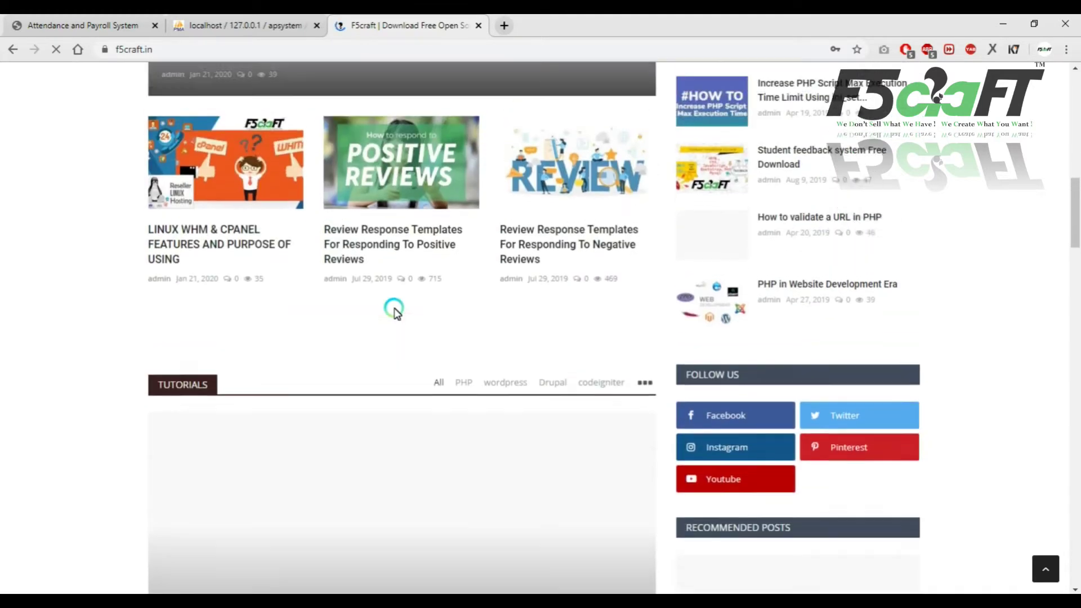
{"action": "scroll", "coordinate": [394, 309], "scroll_direction": "up", "scroll_amount": 10}
{"action": "scroll", "coordinate": [388, 225], "scroll_direction": "up", "scroll_amount": 4}
{"action": "mouse_move", "coordinate": [459, 187]}
{"action": "left_click", "coordinate": [416, 245]}
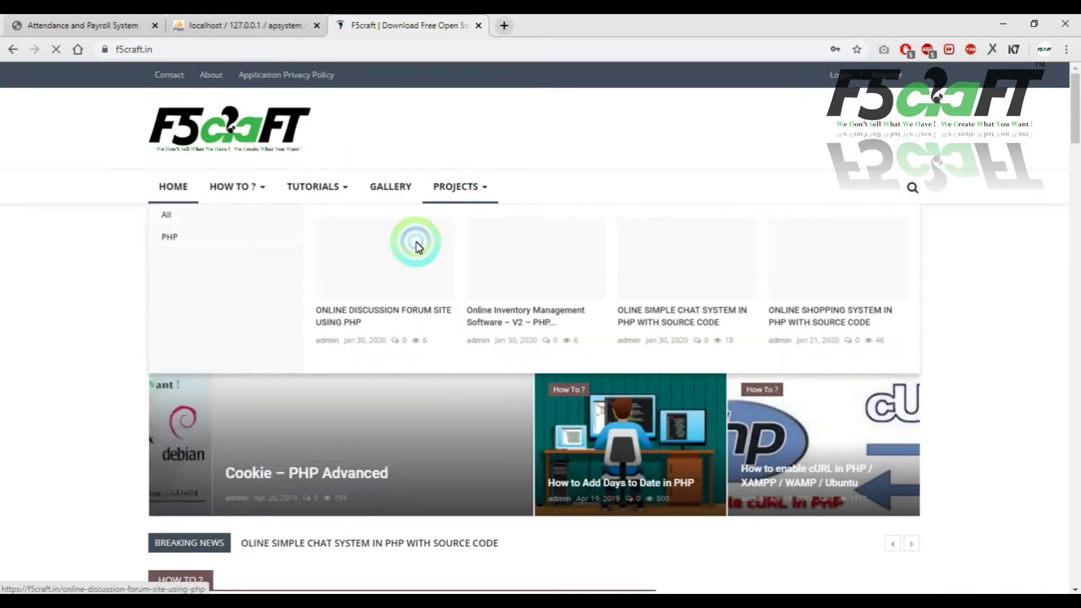
{"action": "left_click_drag", "start_coordinate": [417, 246], "coordinate": [184, 65]}
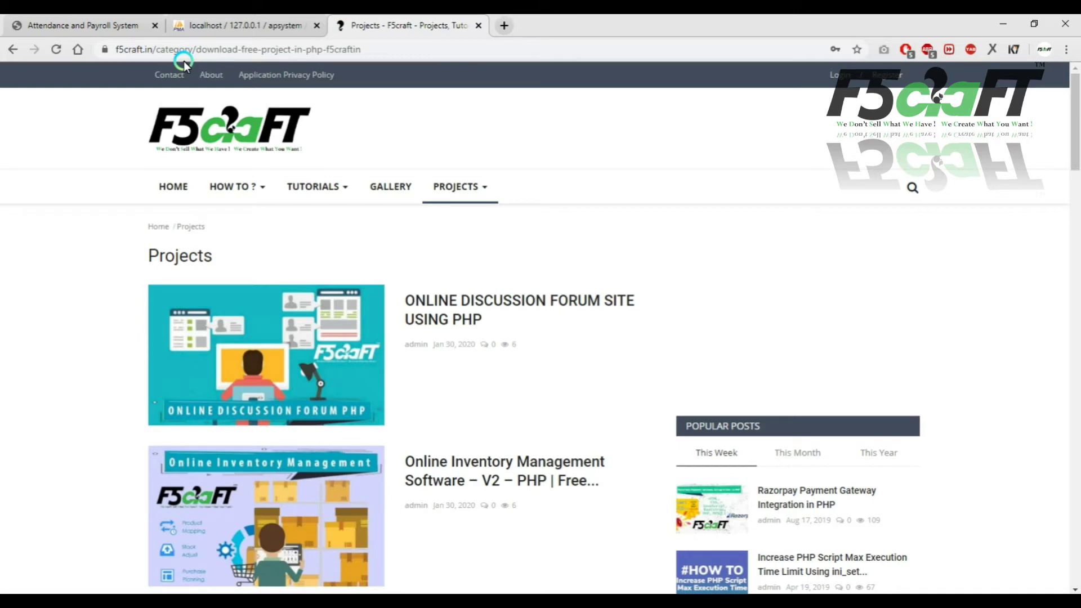
- Browse the F5craft project list, then return to the Attendance and Payroll System sign-in tab
{"action": "scroll", "coordinate": [441, 326], "scroll_direction": "down", "scroll_amount": 2}
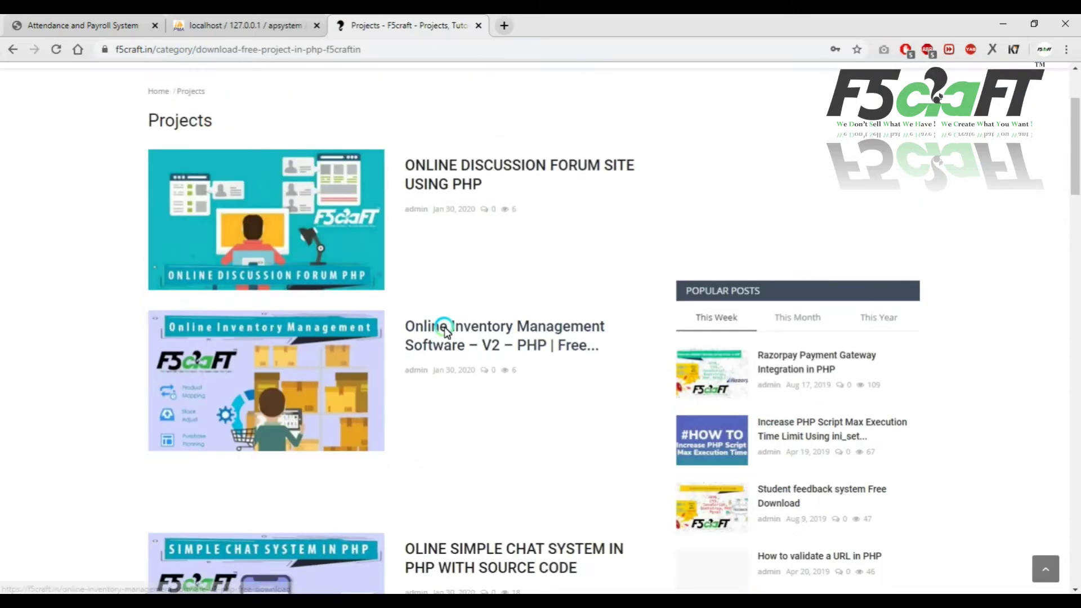
{"action": "scroll", "coordinate": [430, 410], "scroll_direction": "down", "scroll_amount": 5}
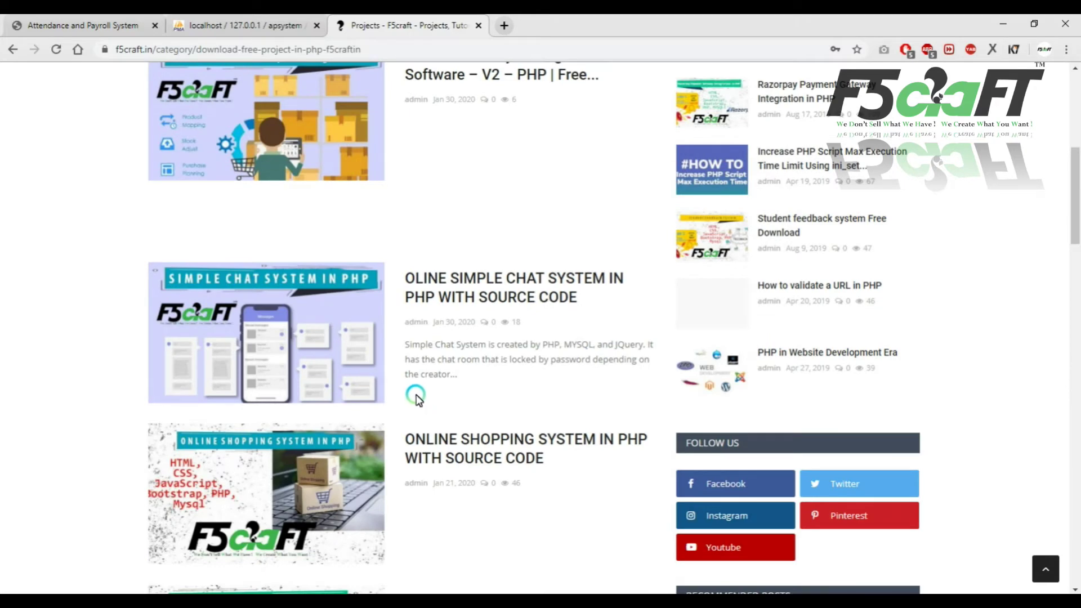
{"action": "scroll", "coordinate": [416, 387], "scroll_direction": "down", "scroll_amount": 4}
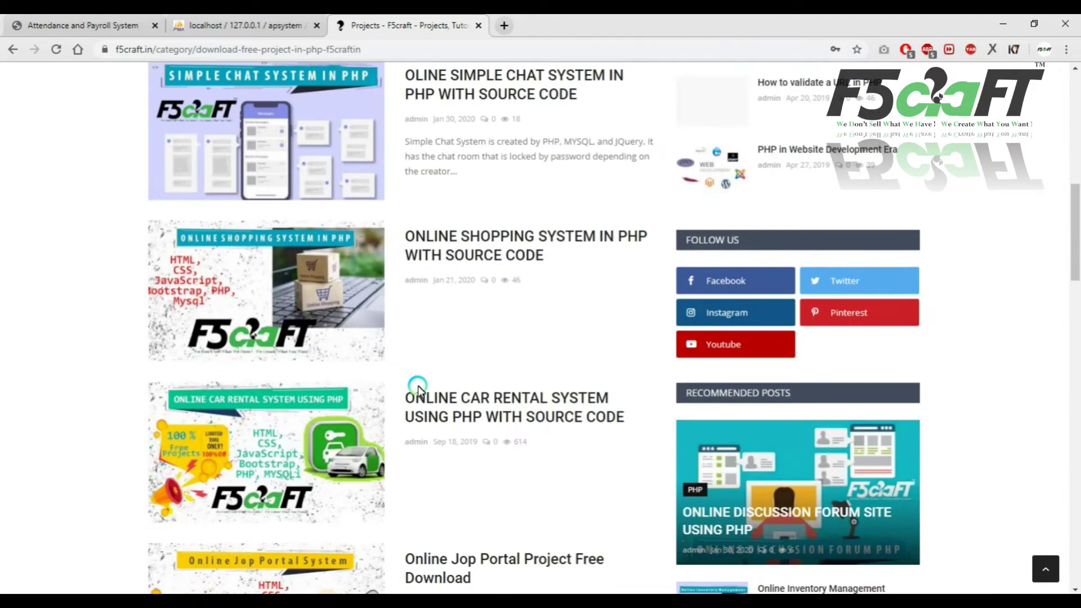
{"action": "scroll", "coordinate": [436, 378], "scroll_direction": "down", "scroll_amount": 5}
{"action": "scroll", "coordinate": [456, 384], "scroll_direction": "up", "scroll_amount": 6}
{"action": "scroll", "coordinate": [462, 382], "scroll_direction": "up", "scroll_amount": 4}
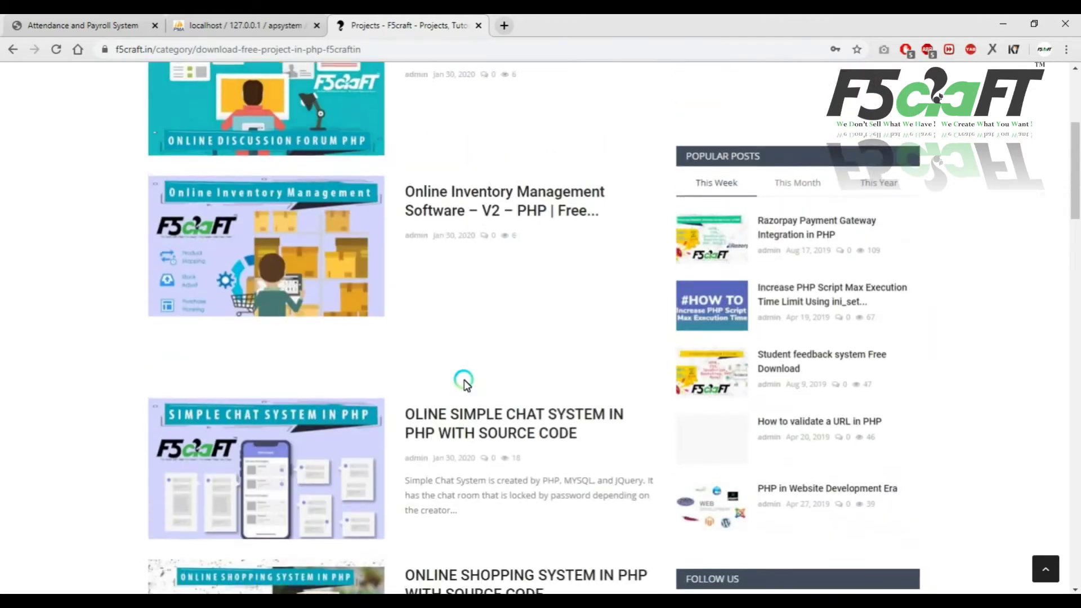
{"action": "scroll", "coordinate": [463, 380], "scroll_direction": "up", "scroll_amount": 3}
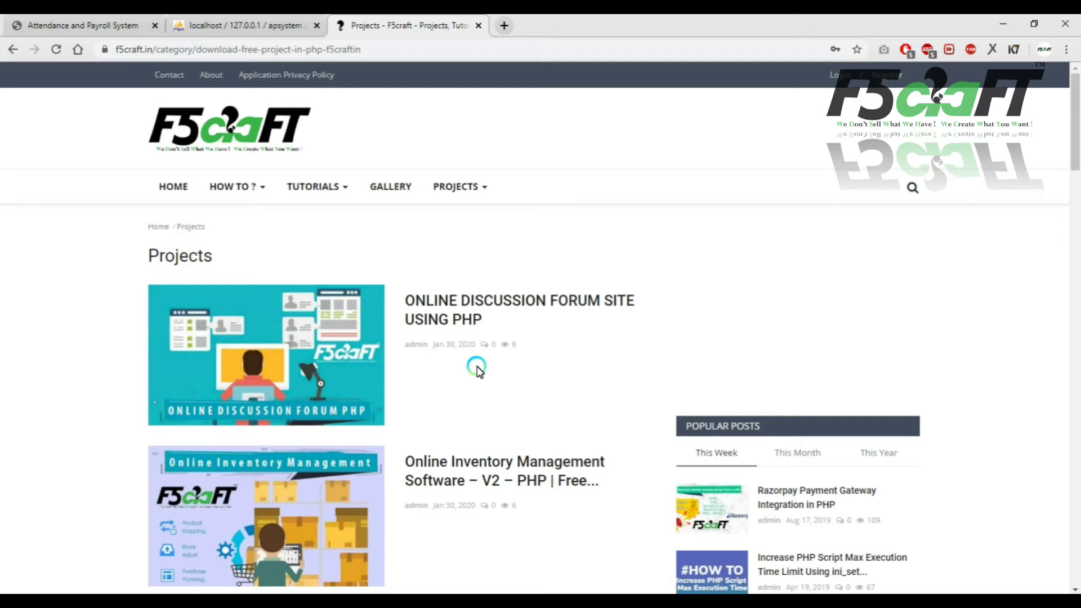
{"action": "scroll", "coordinate": [478, 375], "scroll_direction": "down", "scroll_amount": 5}
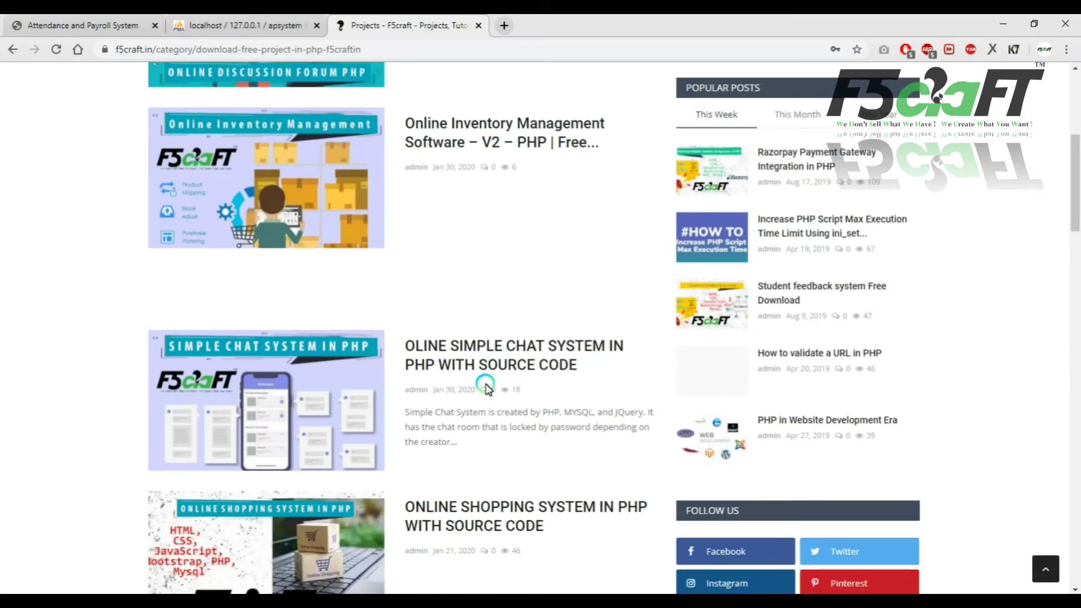
{"action": "scroll", "coordinate": [485, 387], "scroll_direction": "down", "scroll_amount": 4}
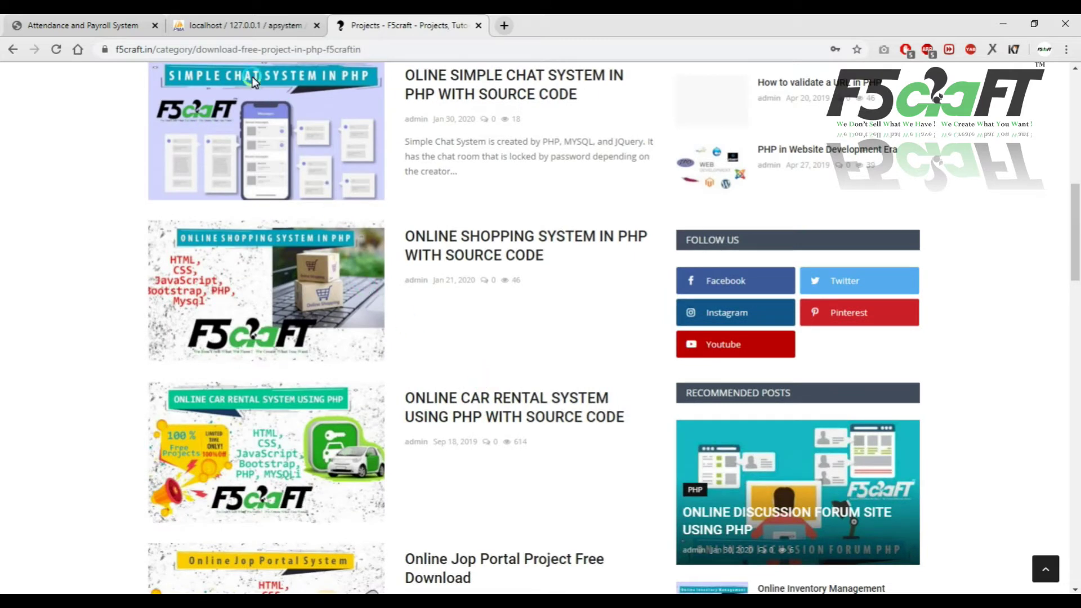
{"action": "left_click", "coordinate": [135, 25]}
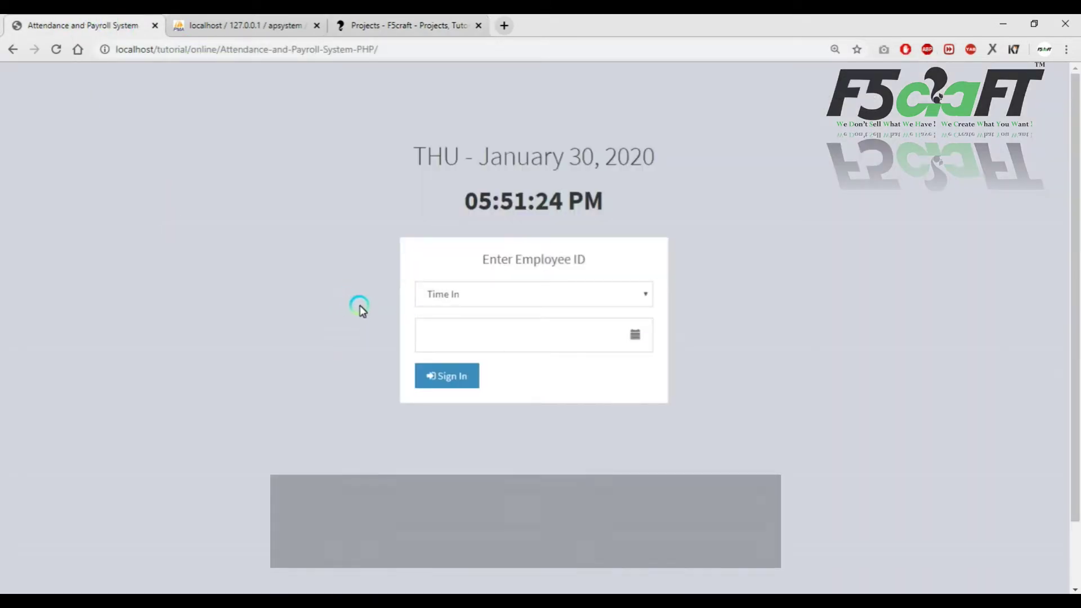
{"action": "left_click", "coordinate": [404, 51]}
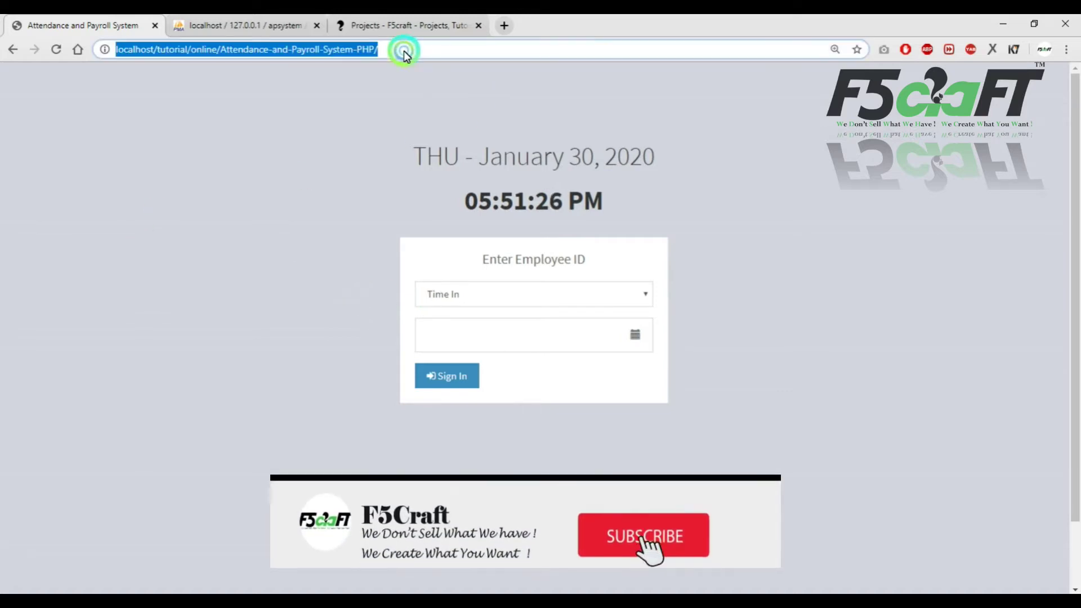
{"action": "key", "text": "Return"}
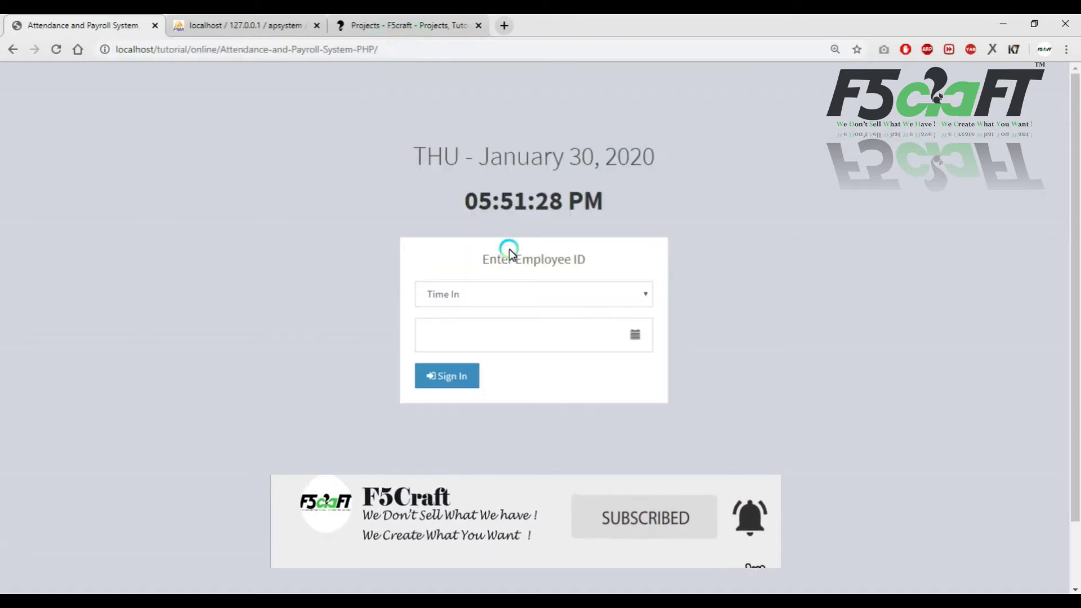
{"action": "left_click", "coordinate": [514, 290]}
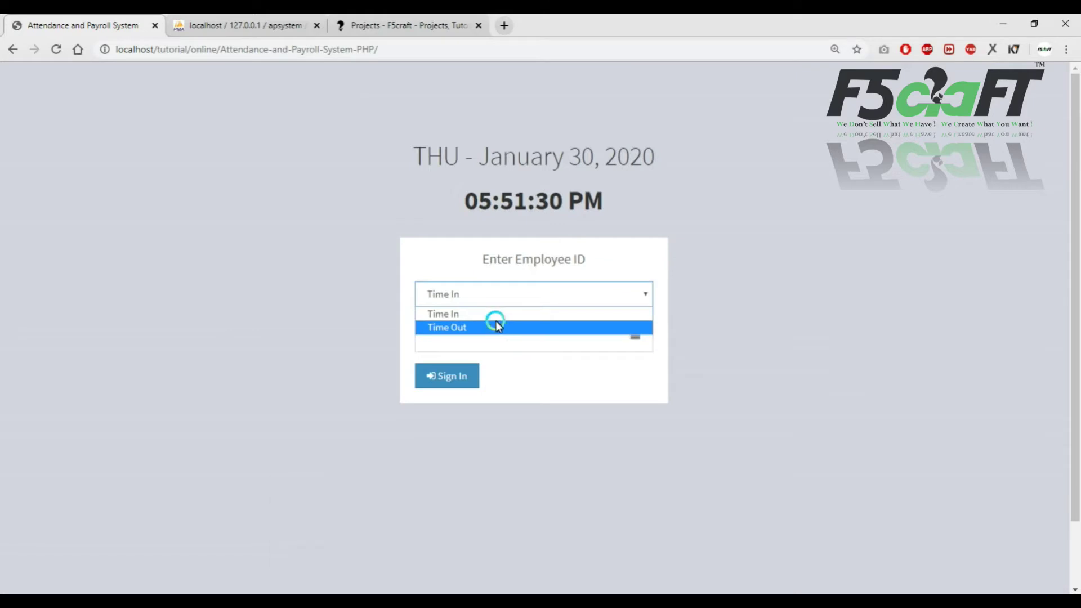
{"action": "left_click", "coordinate": [495, 294]}
{"action": "left_click", "coordinate": [511, 338]}
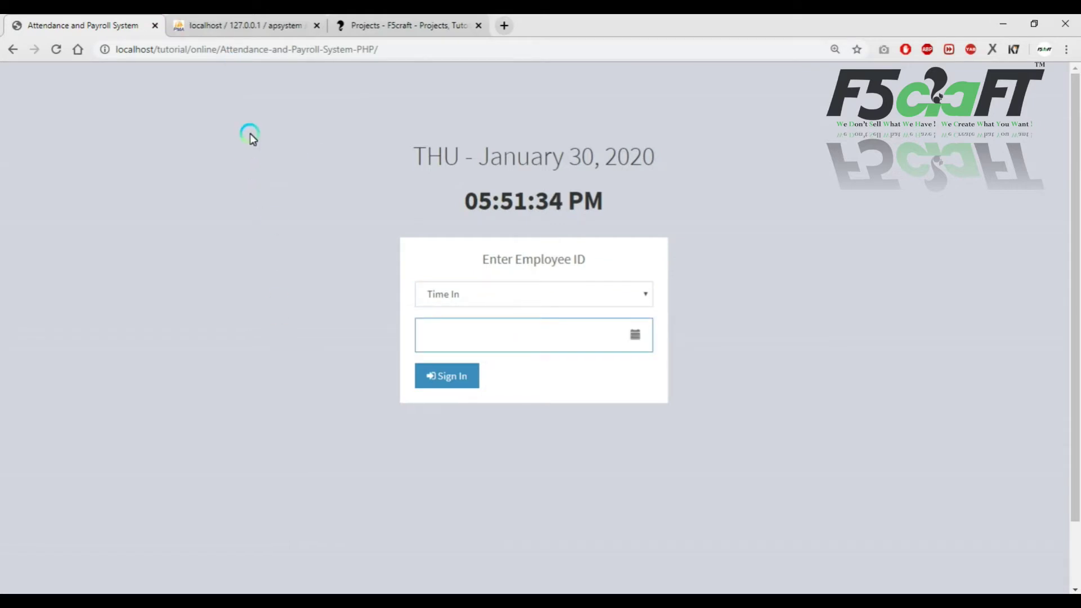
{"action": "left_click", "coordinate": [247, 23]}
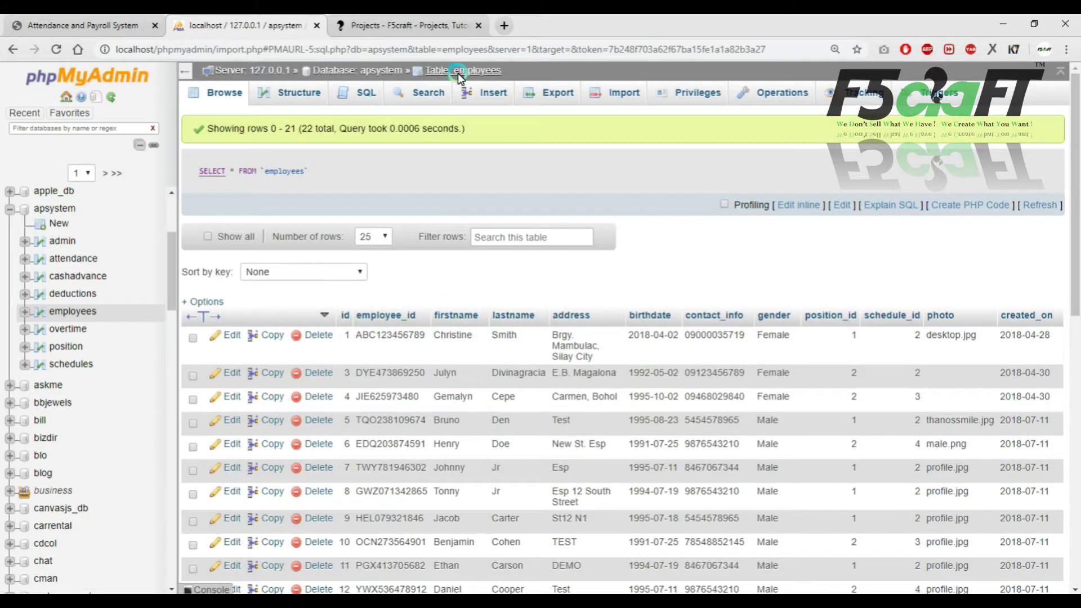
{"action": "left_click", "coordinate": [60, 313]}
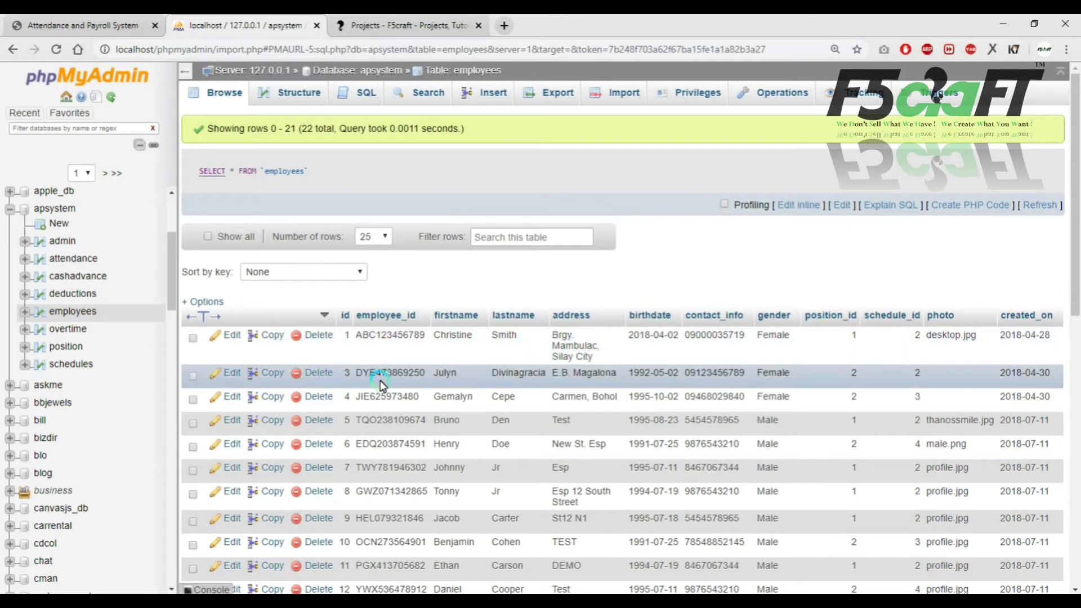
{"action": "double_click", "coordinate": [380, 376]}
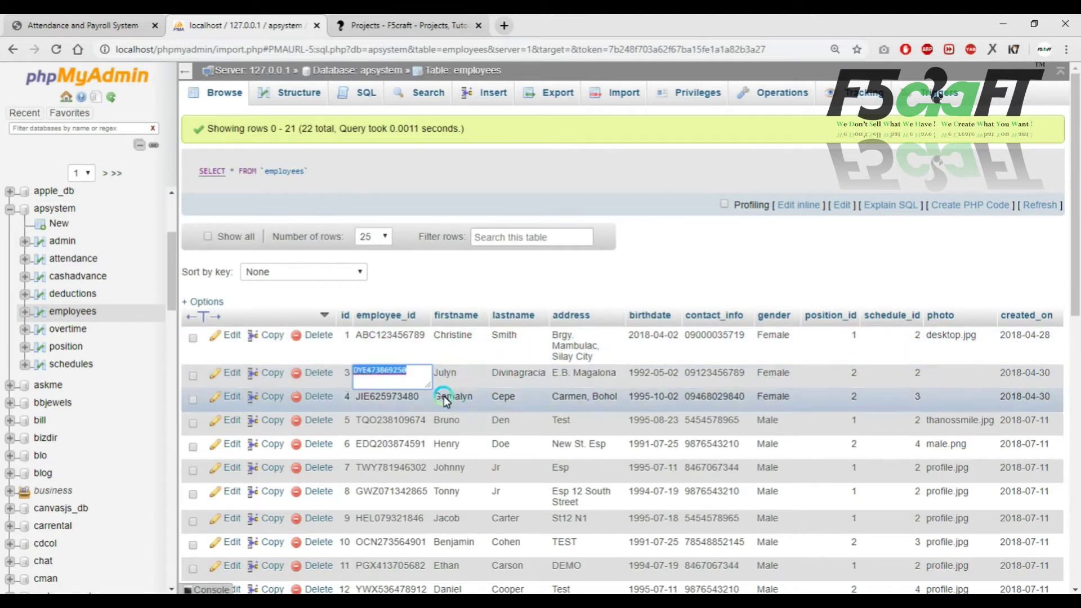
{"action": "double_click", "coordinate": [386, 398]}
{"action": "key", "text": "ctrl+c"}
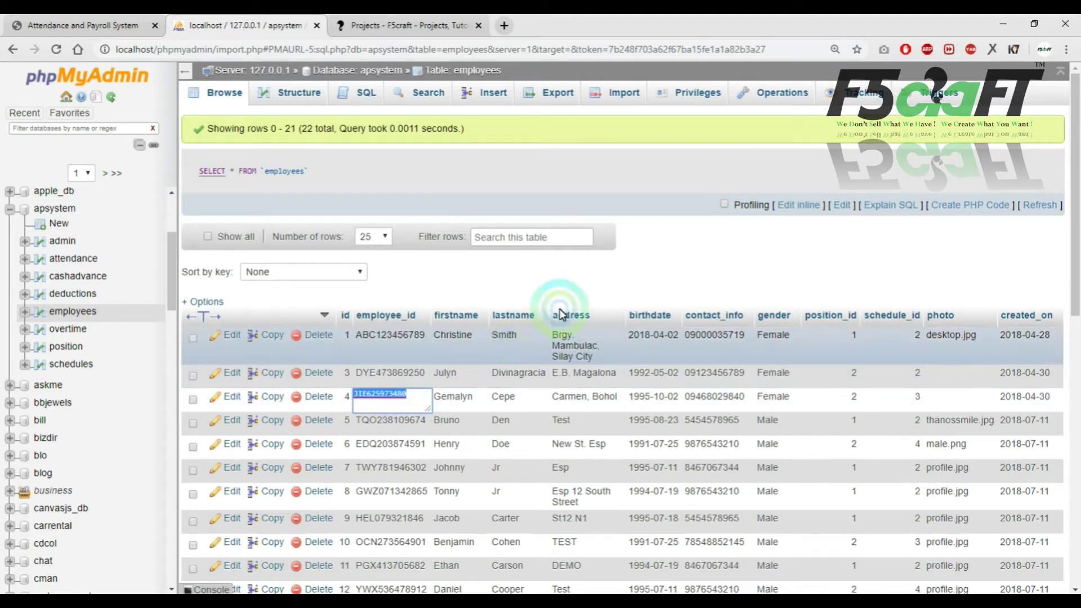
{"action": "left_click", "coordinate": [79, 25]}
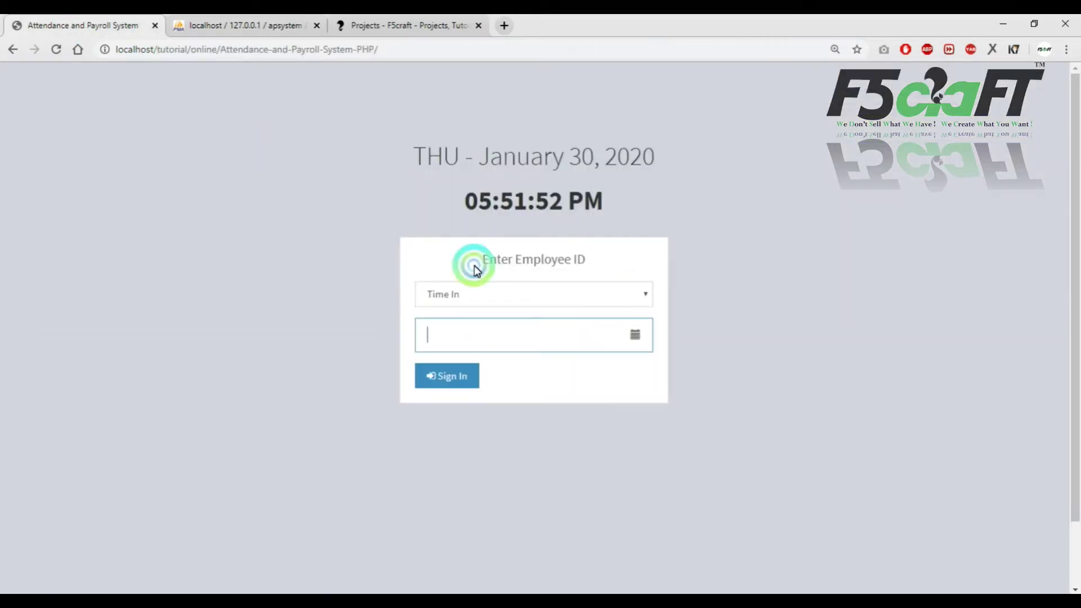
{"action": "left_click", "coordinate": [488, 335]}
{"action": "key", "text": "ctrl+v"}
{"action": "left_click", "coordinate": [458, 378]}
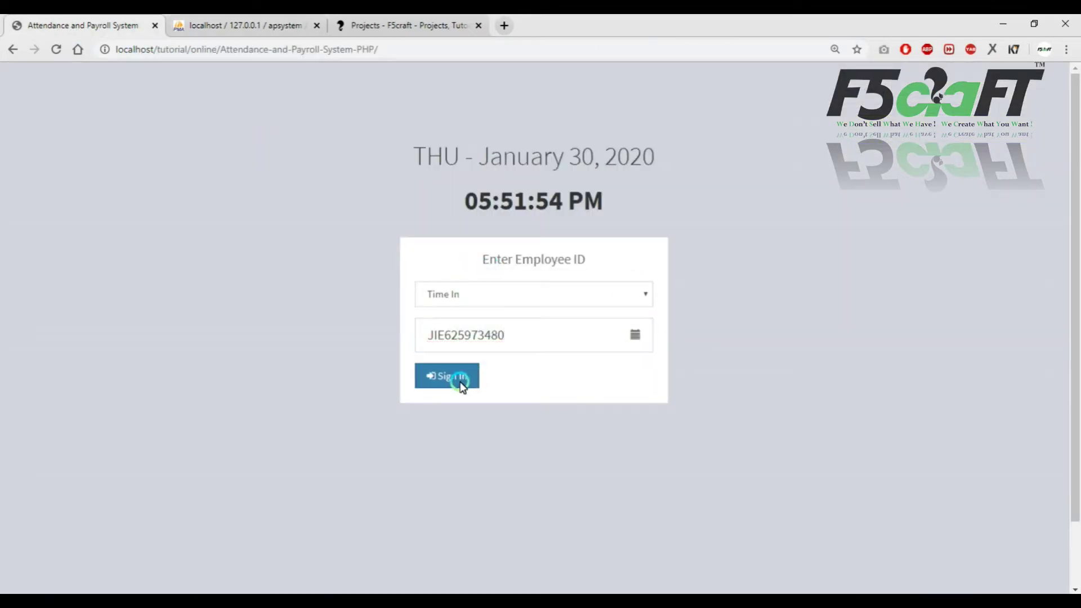
{"action": "left_click", "coordinate": [533, 448]}
{"action": "left_click_drag", "start_coordinate": [598, 441], "coordinate": [540, 443]}
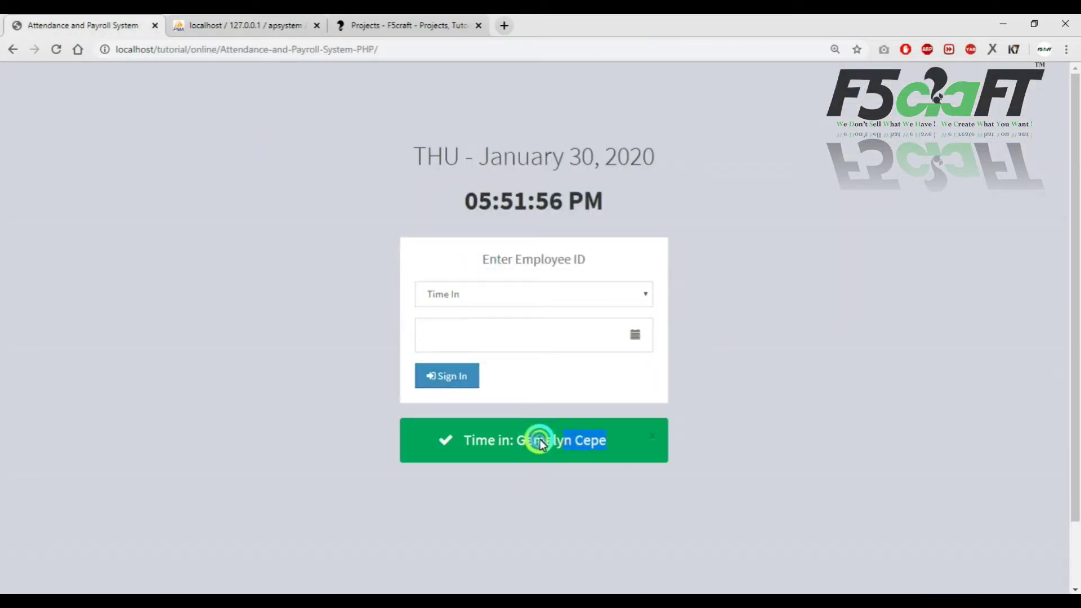
{"action": "left_click", "coordinate": [247, 25]}
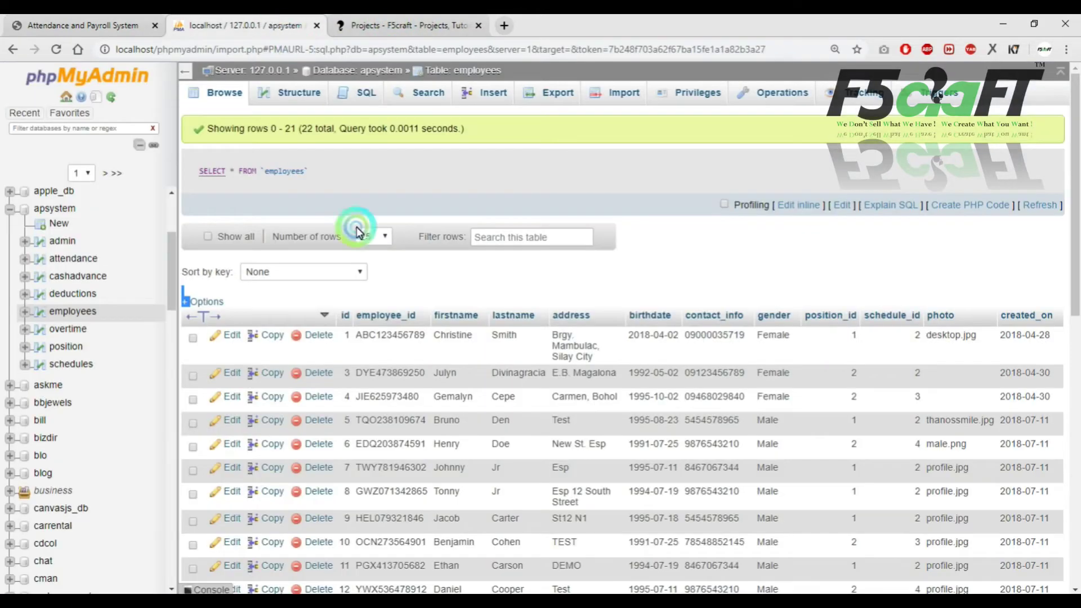
{"action": "double_click", "coordinate": [380, 420]}
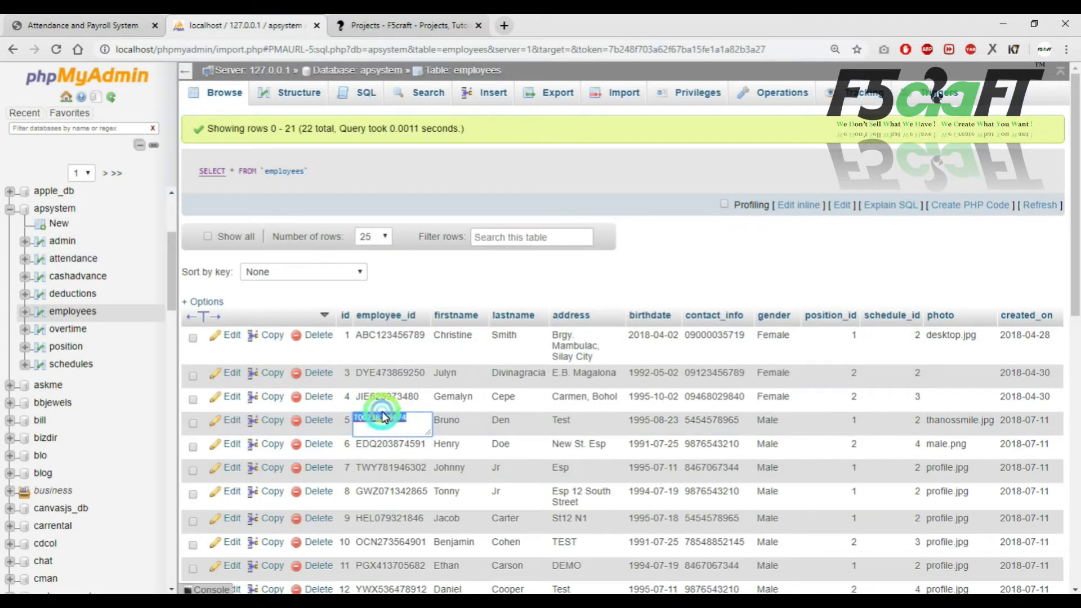
{"action": "left_click", "coordinate": [101, 25]}
{"action": "left_click", "coordinate": [459, 334]}
{"action": "key", "text": "ctrl+v"}
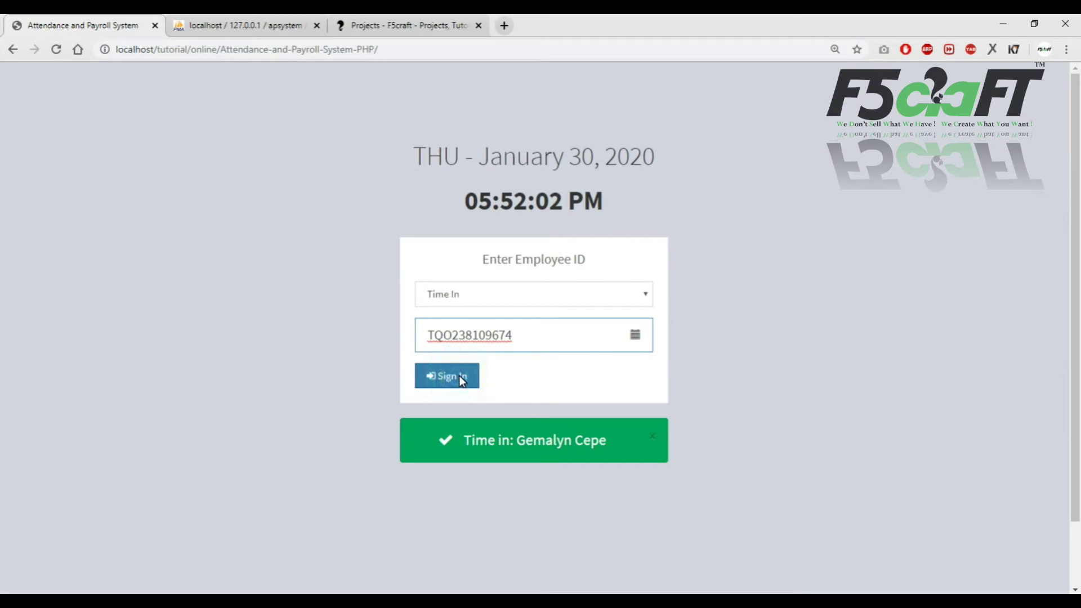
{"action": "left_click", "coordinate": [459, 377]}
{"action": "left_click", "coordinate": [459, 376]}
{"action": "left_click", "coordinate": [447, 453]}
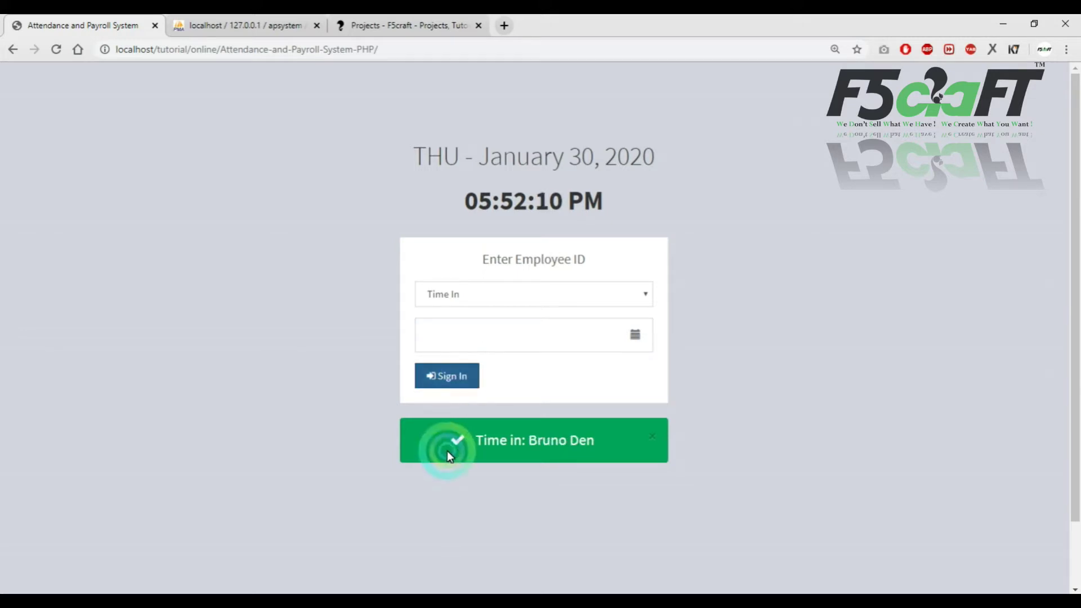
{"action": "left_click", "coordinate": [497, 273]}
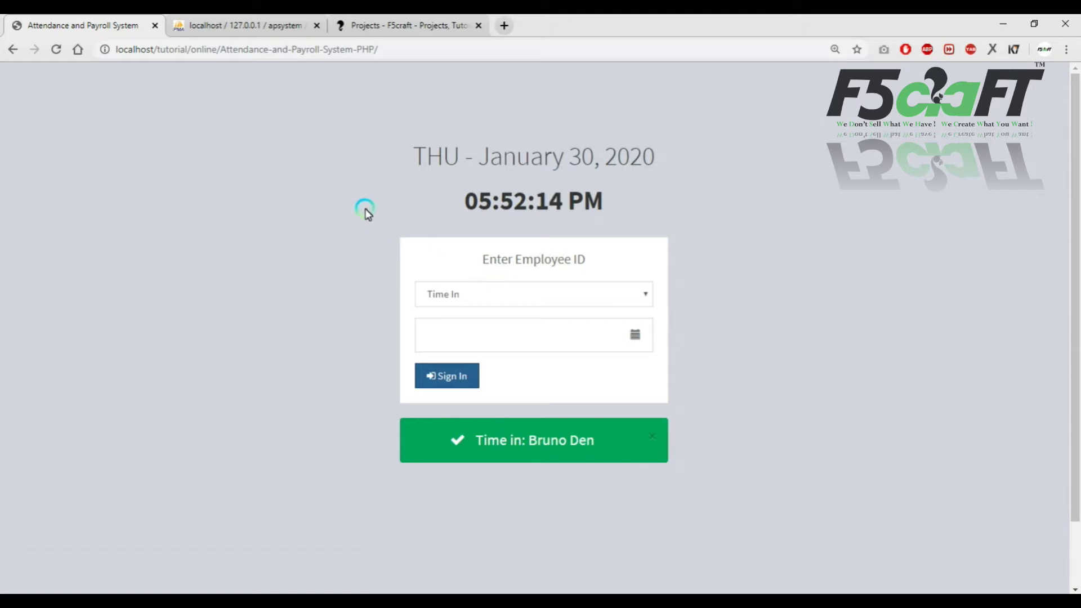
{"action": "left_click", "coordinate": [459, 52]}
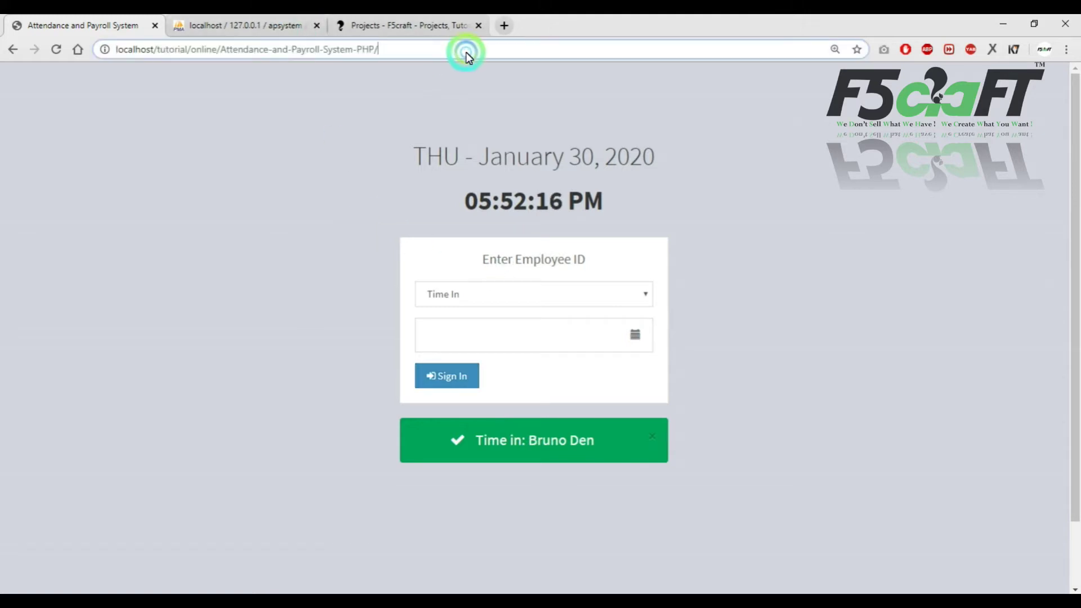
- Go to the /admin page and log in with username admin and its password
{"action": "type", "text": "admin"}
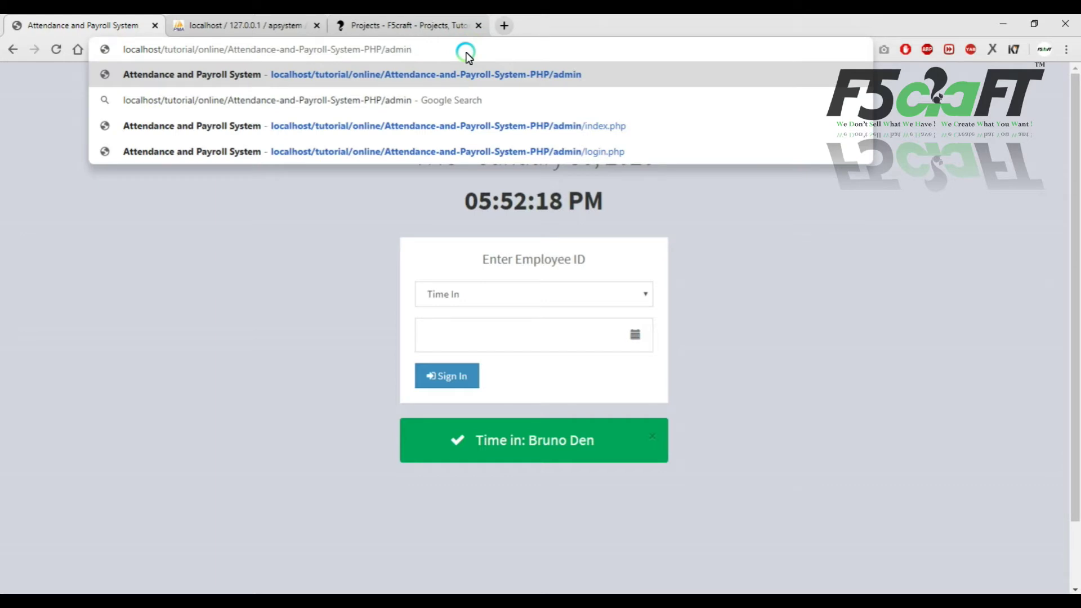
{"action": "key", "text": "Return"}
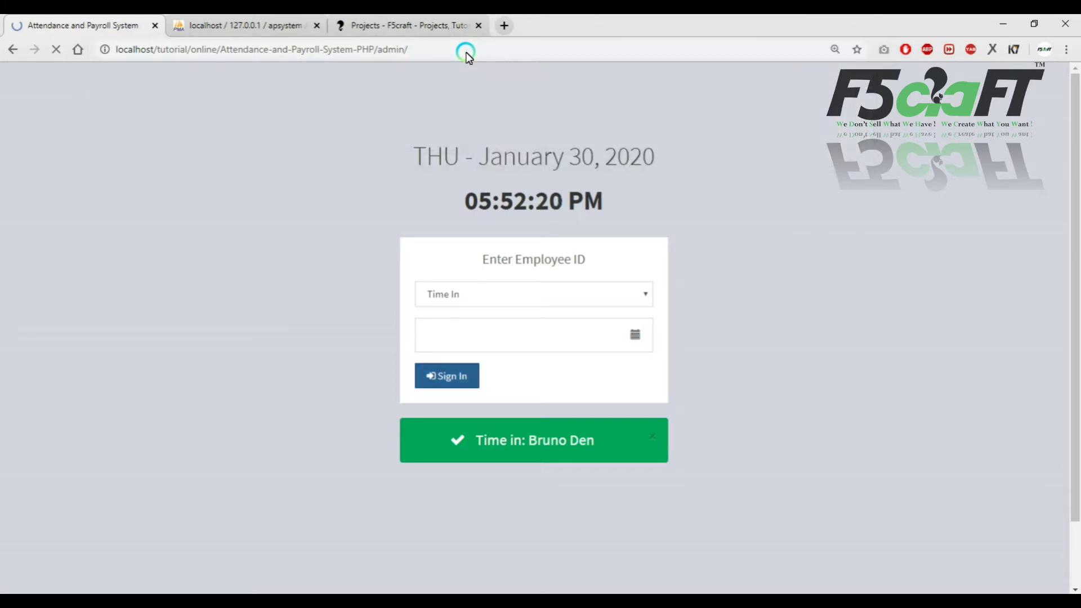
{"action": "left_click", "coordinate": [482, 299]}
{"action": "left_click", "coordinate": [507, 259]}
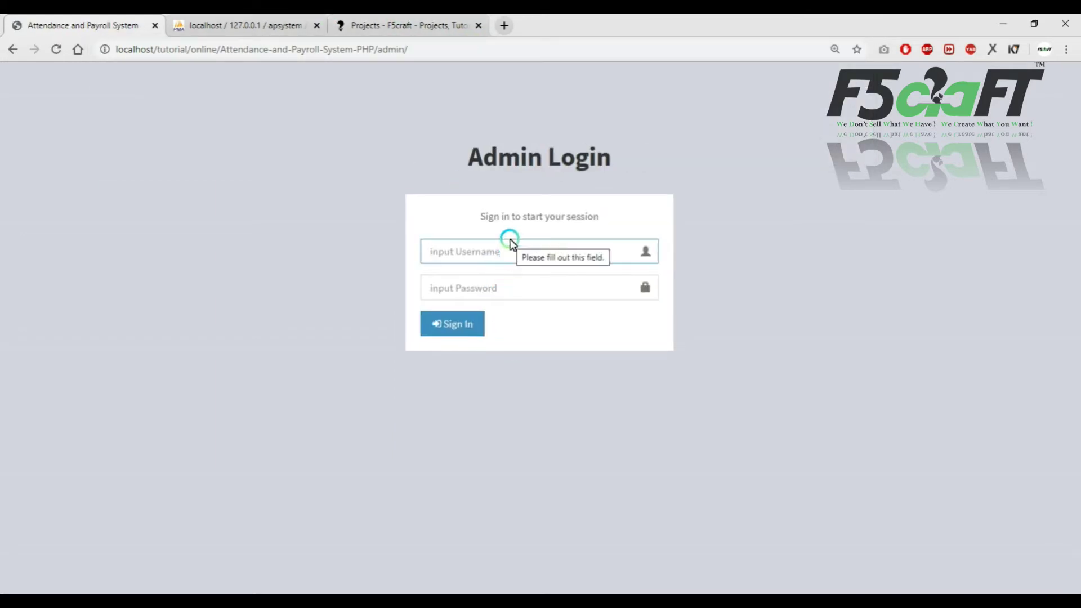
{"action": "type", "text": "admin"}
{"action": "key", "text": "Tab"}
{"action": "type", "text": "p"}
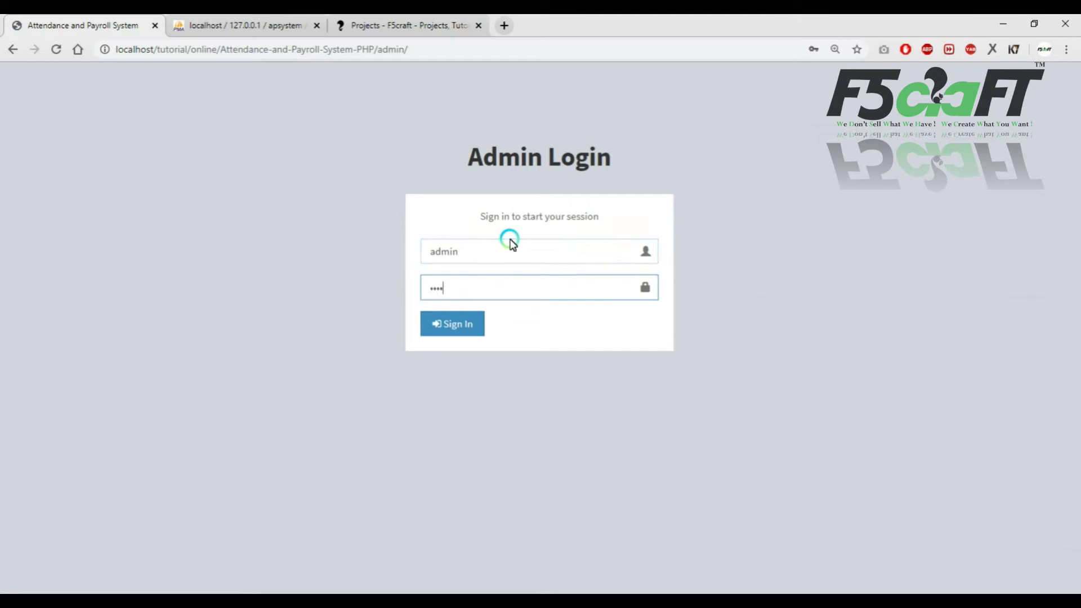
{"action": "key", "text": "Return"}
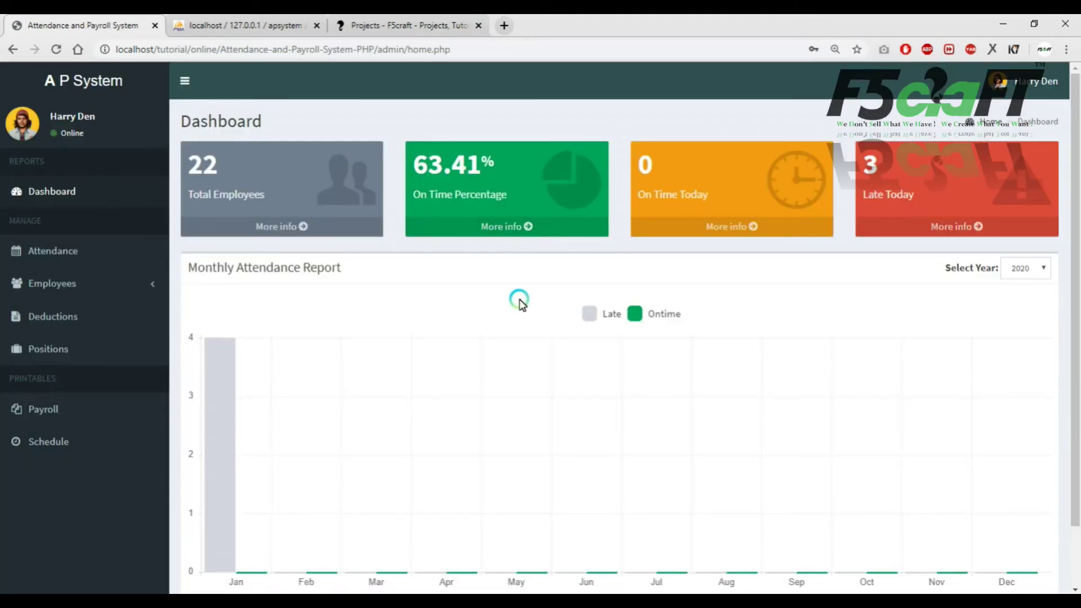
{"action": "left_click", "coordinate": [45, 257]}
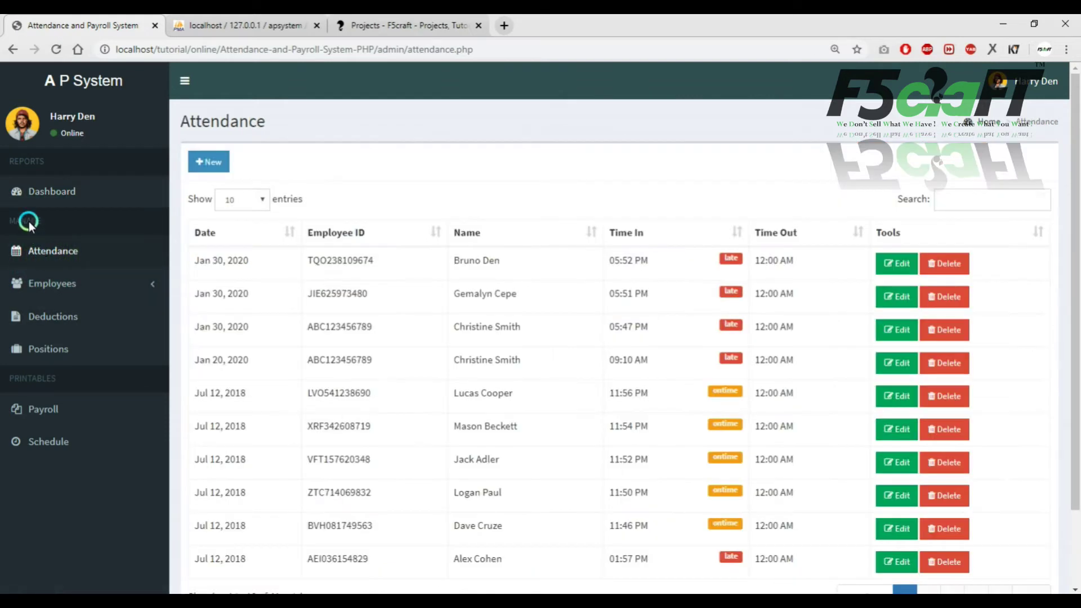
{"action": "left_click", "coordinate": [34, 192]}
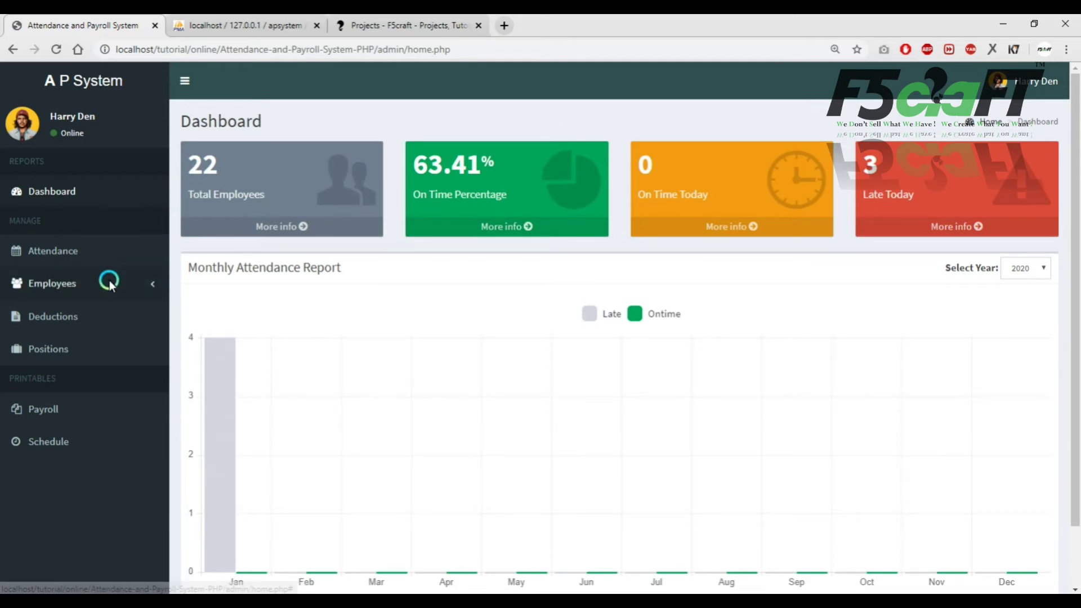
{"action": "left_click", "coordinate": [82, 250]}
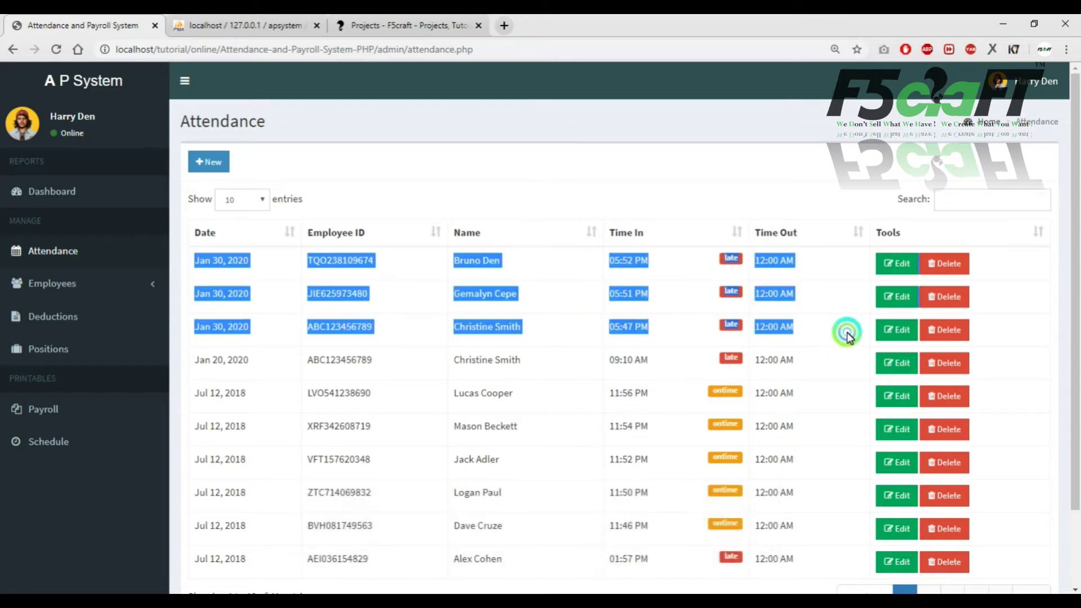
{"action": "left_click_drag", "start_coordinate": [196, 261], "coordinate": [827, 302]}
{"action": "right_click", "coordinate": [780, 252]}
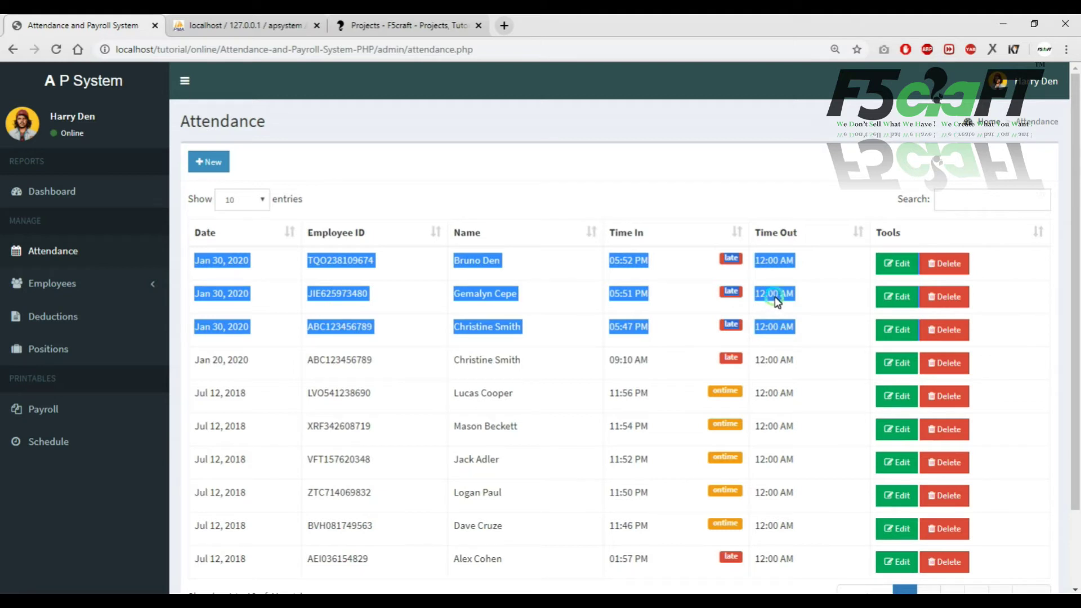
{"action": "left_click", "coordinate": [623, 272]}
{"action": "mouse_move", "coordinate": [647, 328]}
{"action": "left_mouse_down"}
{"action": "mouse_move", "coordinate": [617, 324]}
{"action": "mouse_move", "coordinate": [646, 294]}
{"action": "mouse_move", "coordinate": [652, 257]}
{"action": "left_mouse_up"}
{"action": "triple_click", "coordinate": [651, 259]}
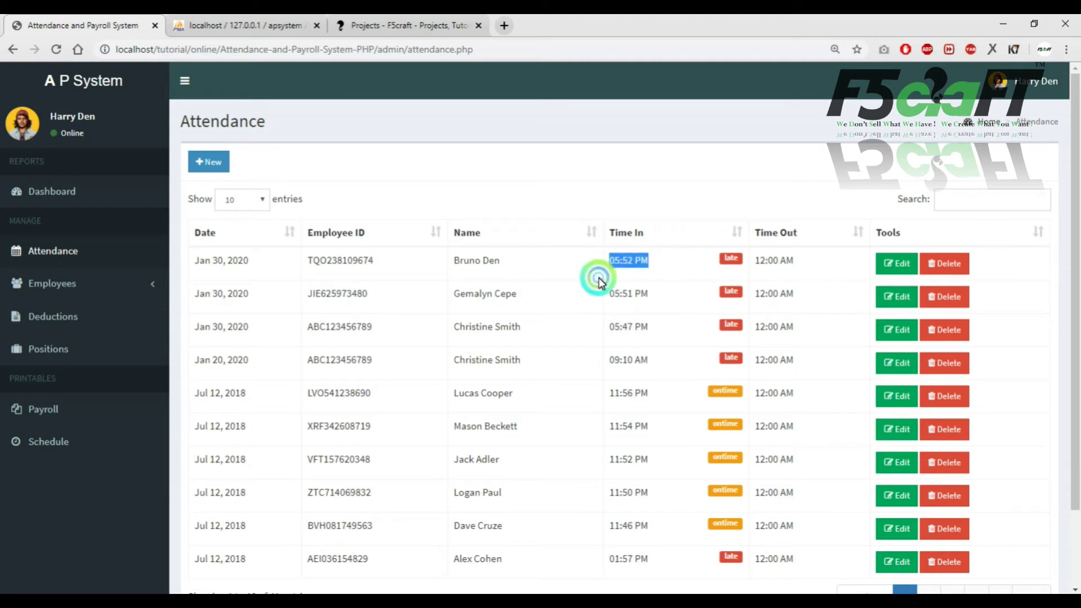
{"action": "left_click", "coordinate": [66, 286]}
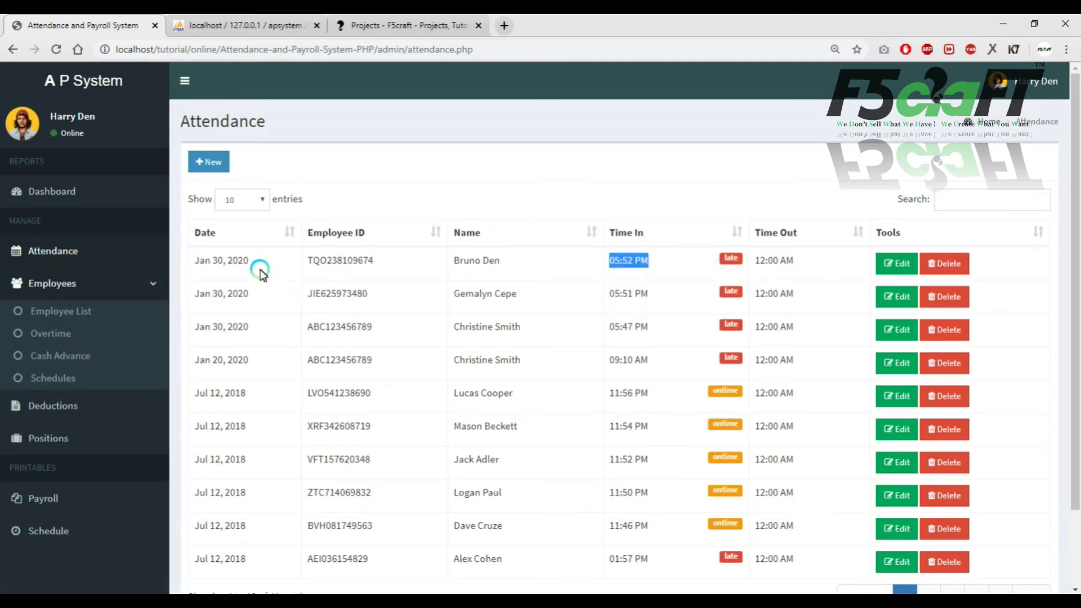
{"action": "left_click", "coordinate": [52, 191]}
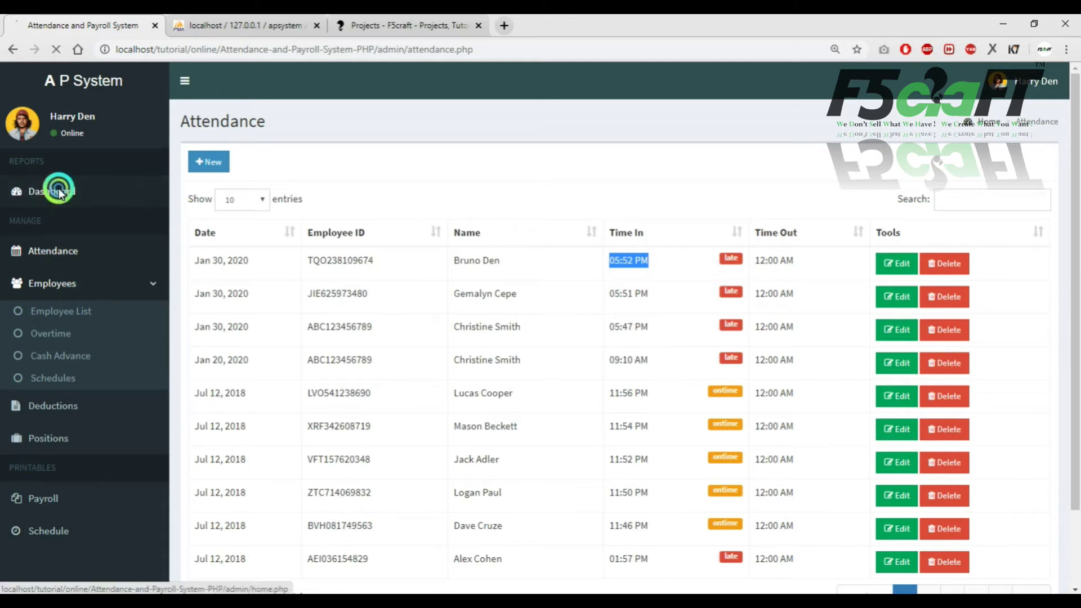
{"action": "left_click", "coordinate": [96, 250]}
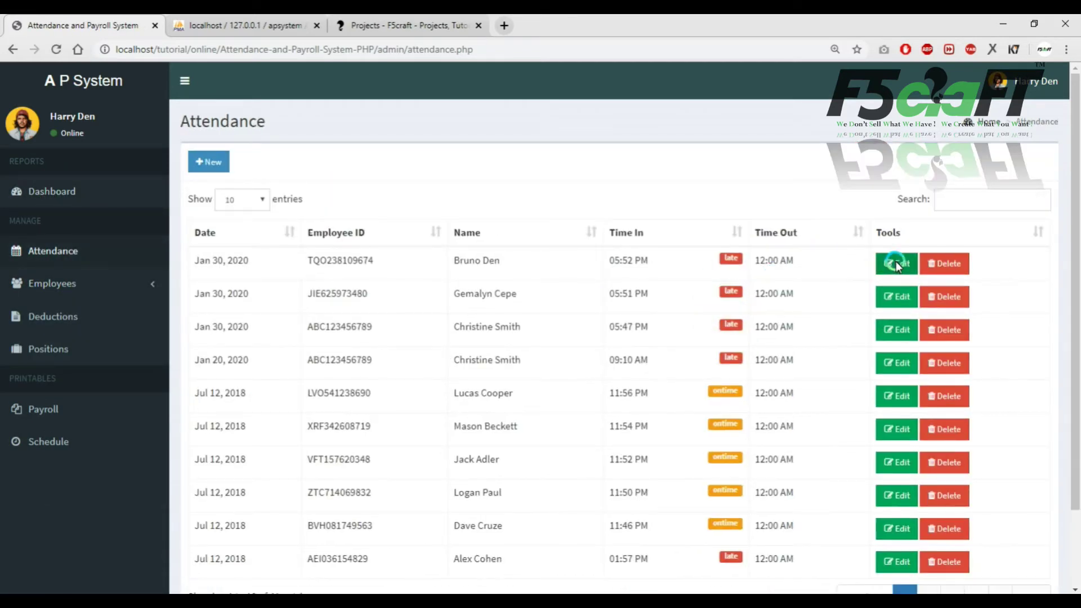
{"action": "left_click", "coordinate": [894, 261]}
{"action": "left_click", "coordinate": [509, 180]}
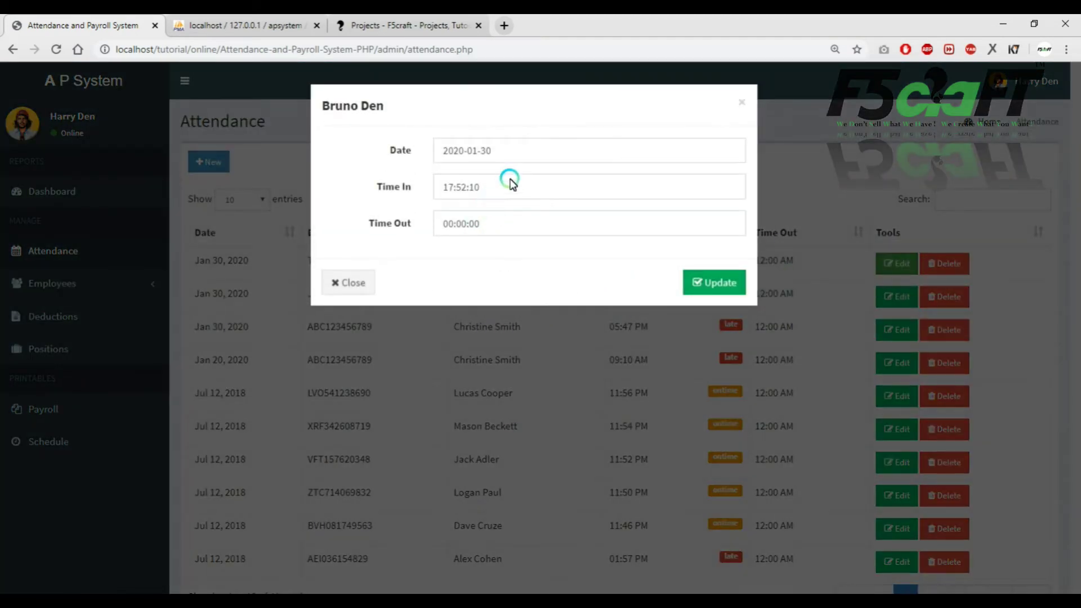
{"action": "left_click", "coordinate": [805, 163]}
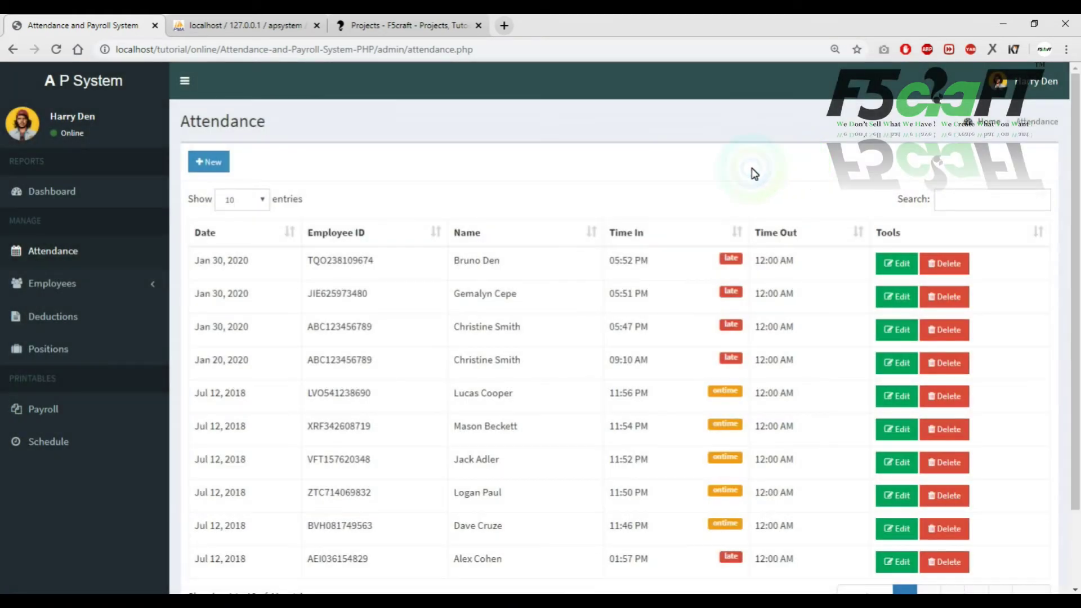
{"action": "left_click", "coordinate": [209, 162]}
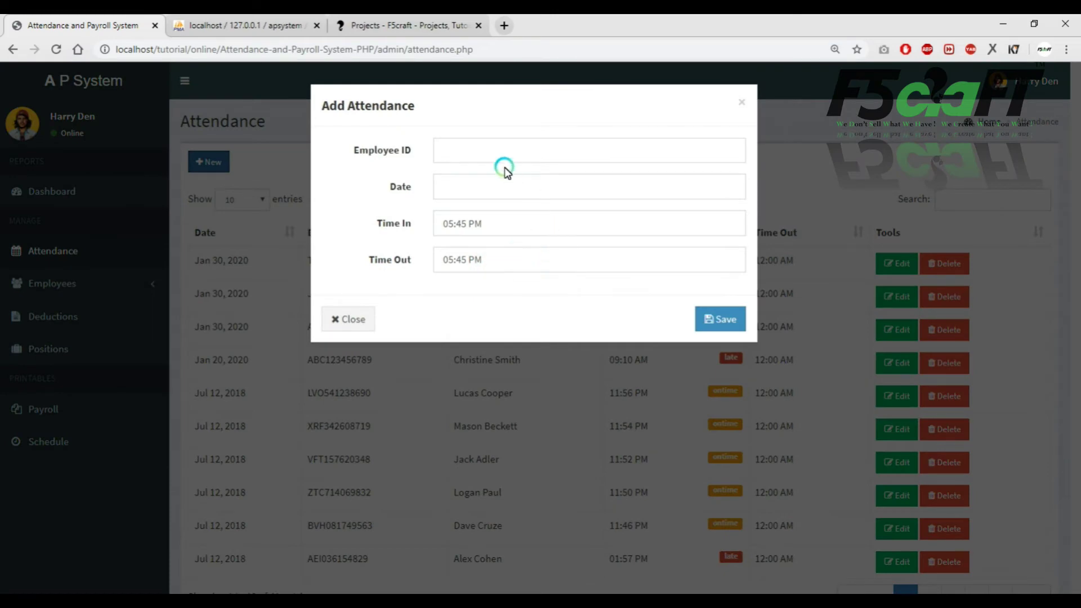
{"action": "left_click", "coordinate": [496, 152]}
{"action": "left_click", "coordinate": [495, 187]}
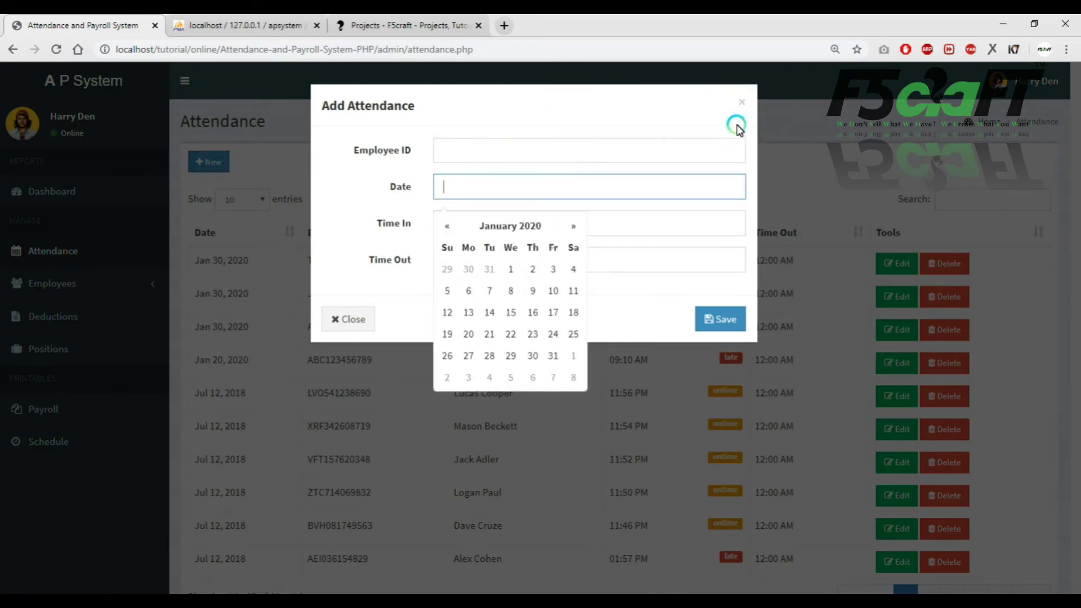
{"action": "left_click", "coordinate": [741, 101]}
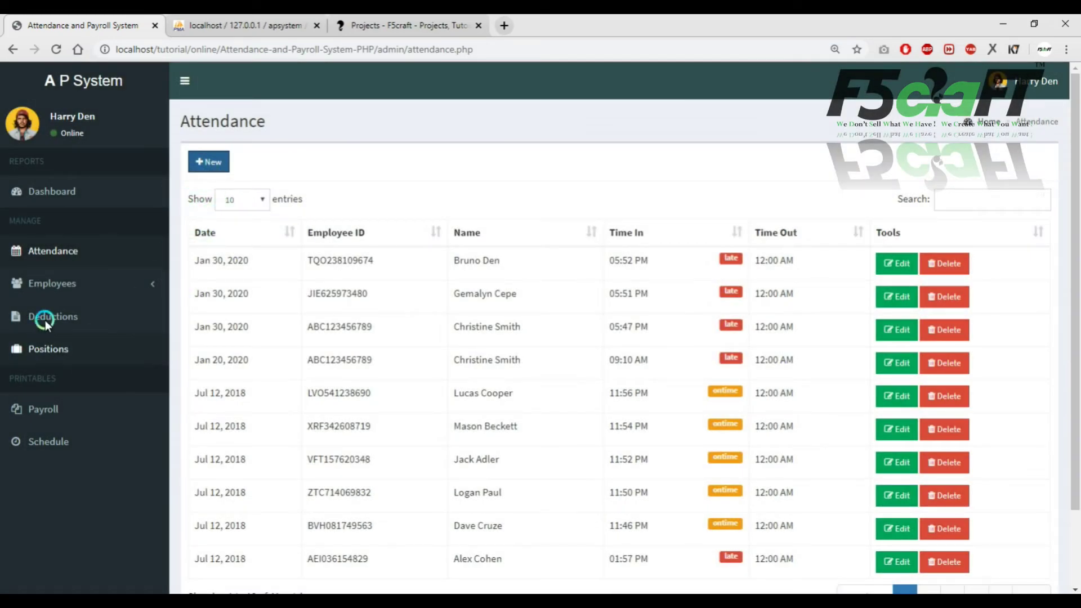
{"action": "left_click", "coordinate": [54, 283]}
{"action": "left_click", "coordinate": [60, 311]}
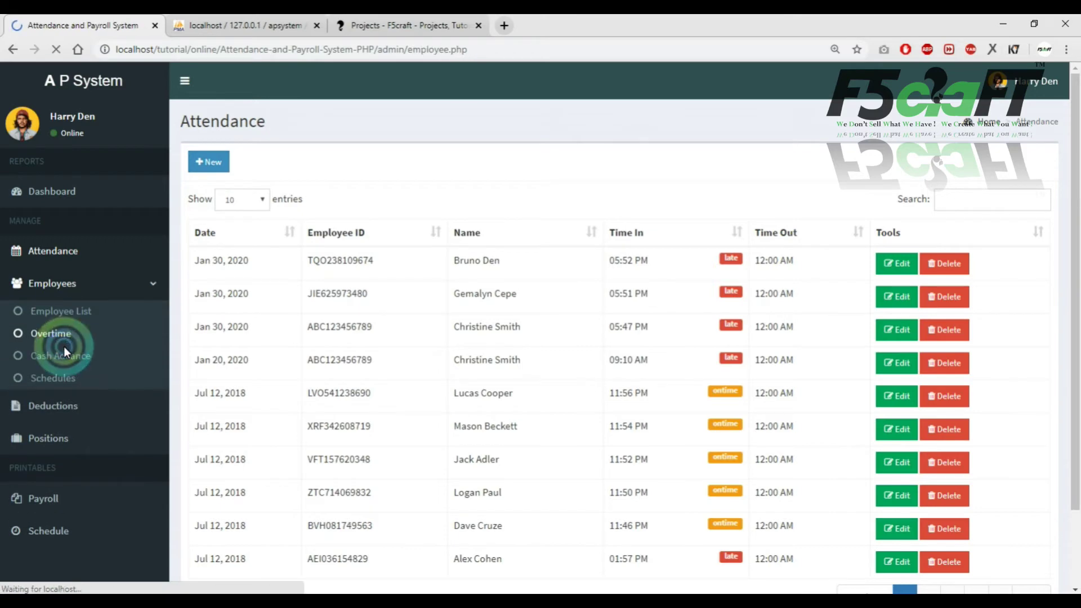
- Preview the Add Employee form's name, address, gender, position and schedule fields, closing it unsaved
{"action": "left_click", "coordinate": [205, 161]}
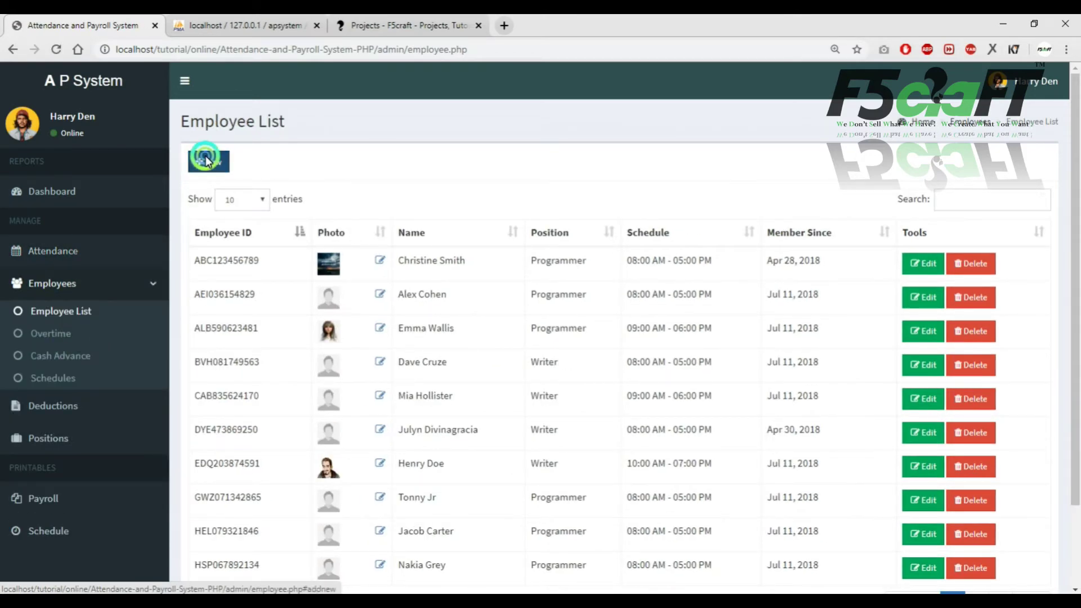
{"action": "left_click", "coordinate": [475, 148]}
{"action": "left_click", "coordinate": [468, 188]}
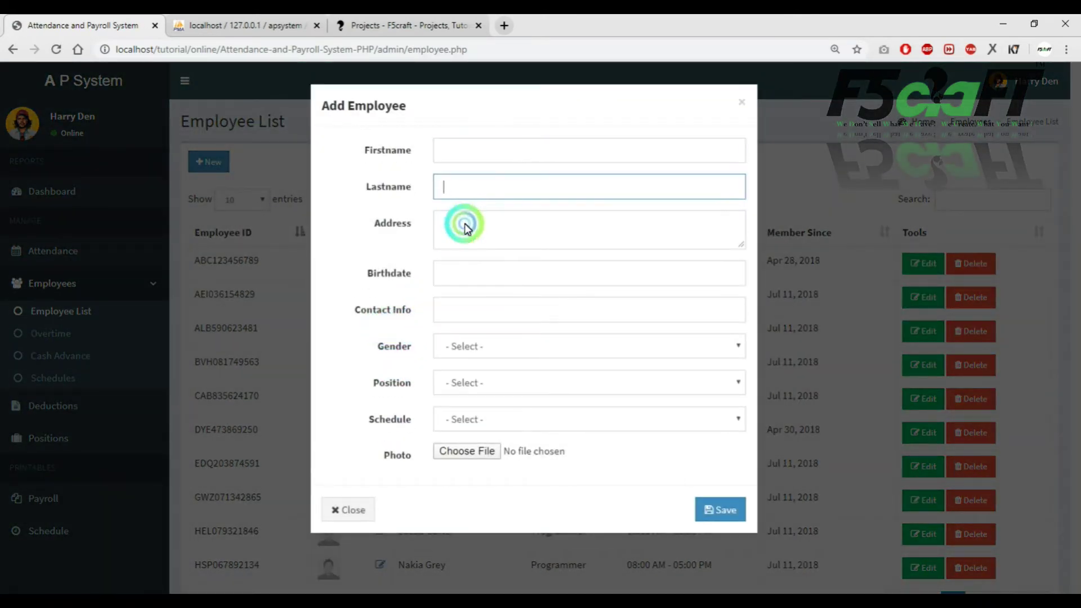
{"action": "left_click", "coordinate": [465, 225]}
{"action": "left_click", "coordinate": [489, 345]}
{"action": "left_click", "coordinate": [509, 383]}
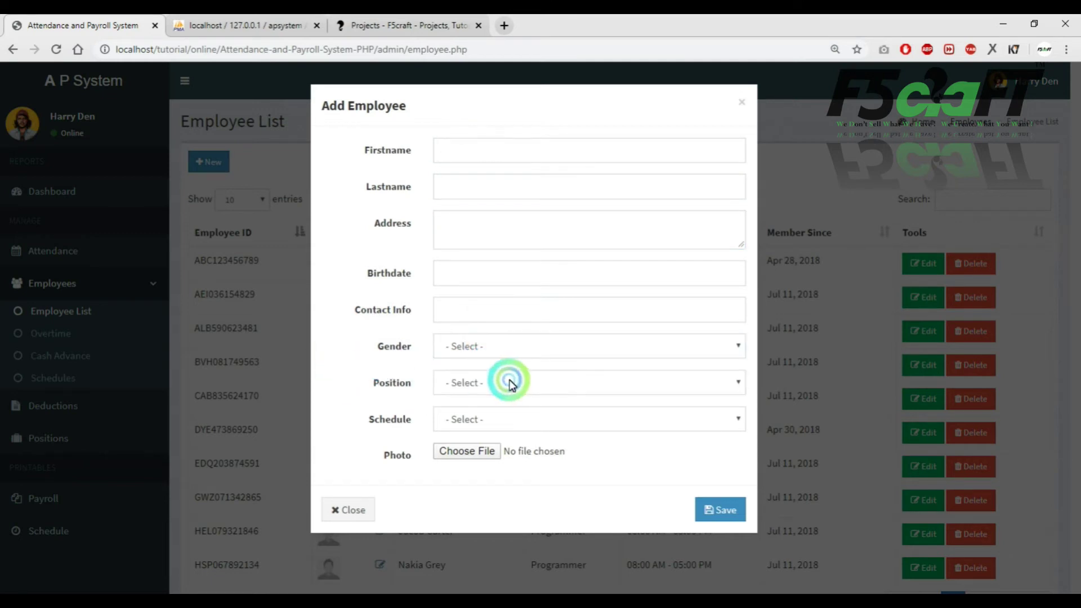
{"action": "left_click", "coordinate": [394, 418]}
{"action": "left_click", "coordinate": [483, 418]}
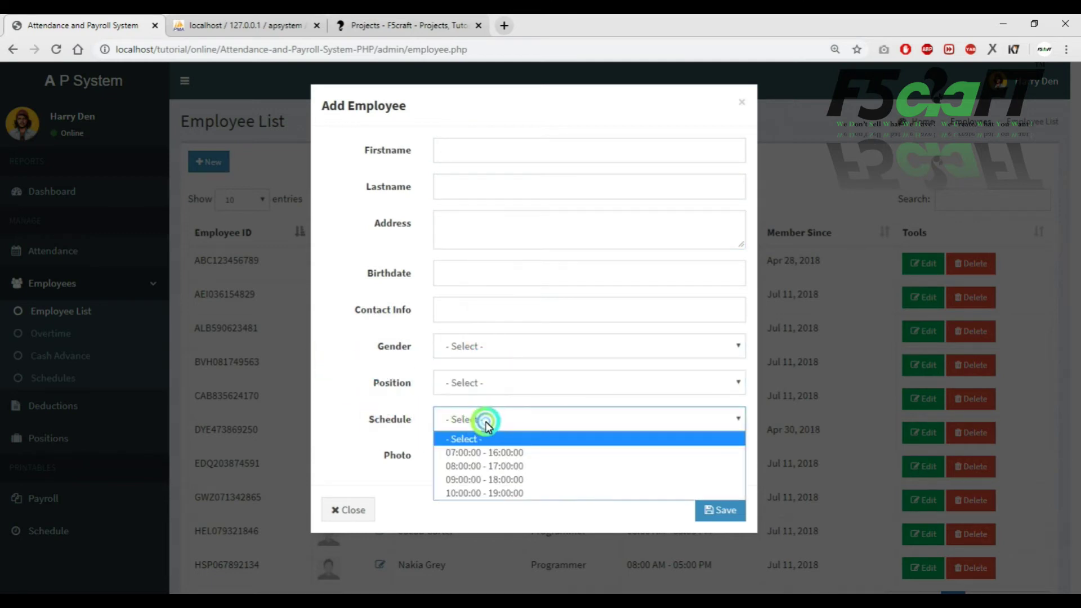
{"action": "left_click", "coordinate": [429, 453]}
{"action": "left_click", "coordinate": [350, 510]}
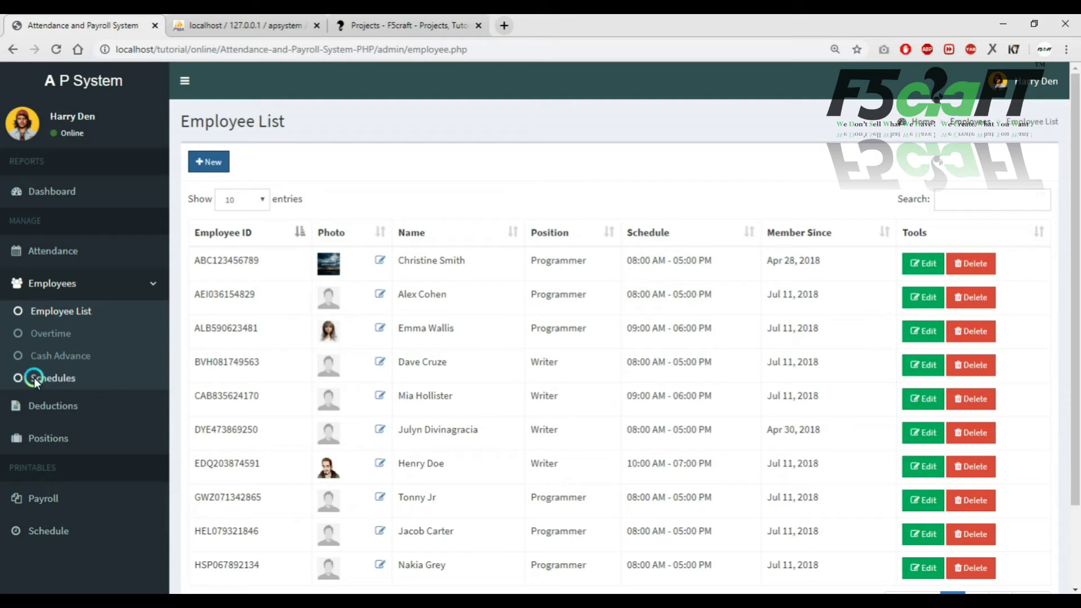
{"action": "left_click", "coordinate": [52, 334]}
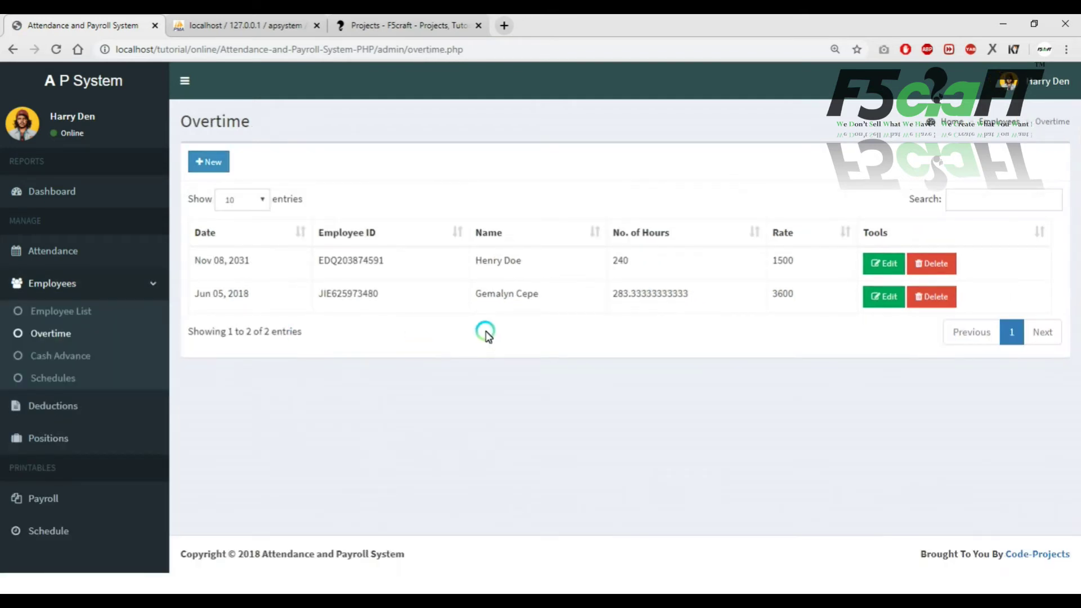
- Preview the new Overtime form and close it without saving
{"action": "left_click", "coordinate": [219, 162]}
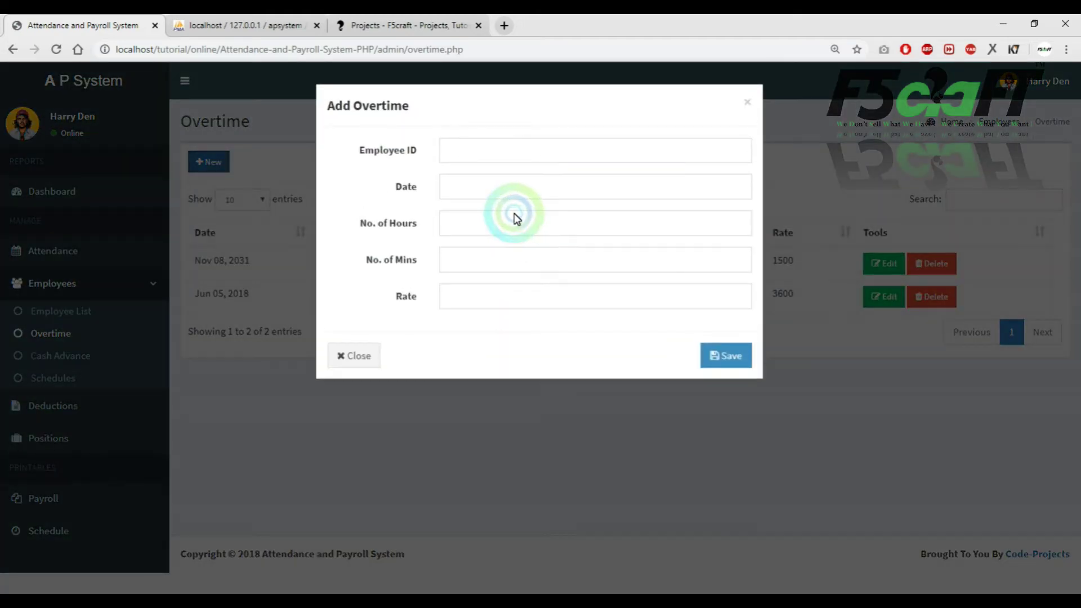
{"action": "left_click", "coordinate": [494, 152]}
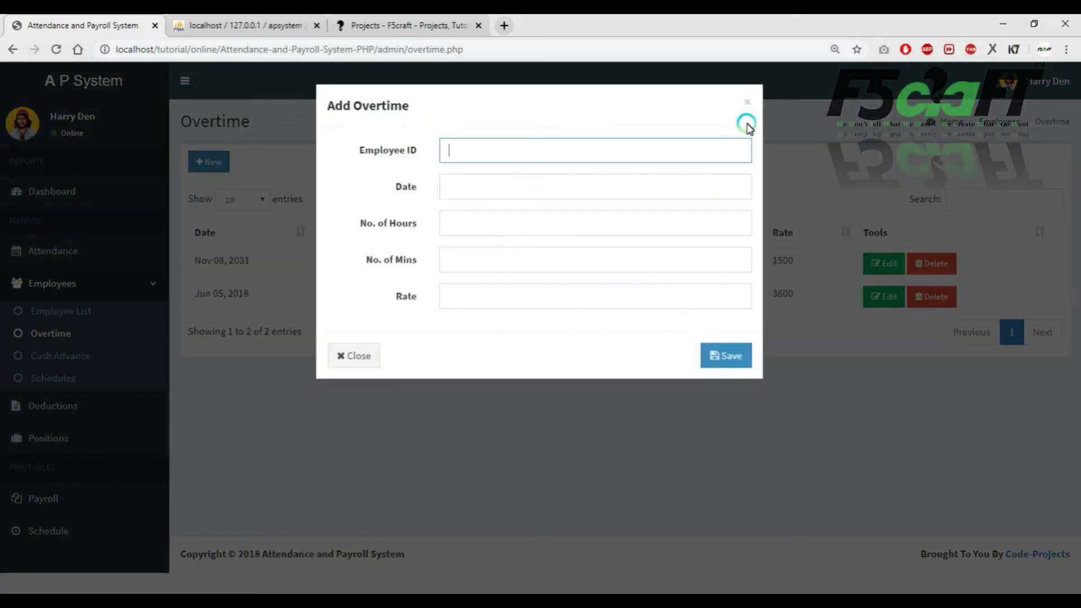
{"action": "left_click", "coordinate": [747, 103]}
- Open Cash Advance records and close the new cash advance form without adding one
{"action": "left_click", "coordinate": [53, 360]}
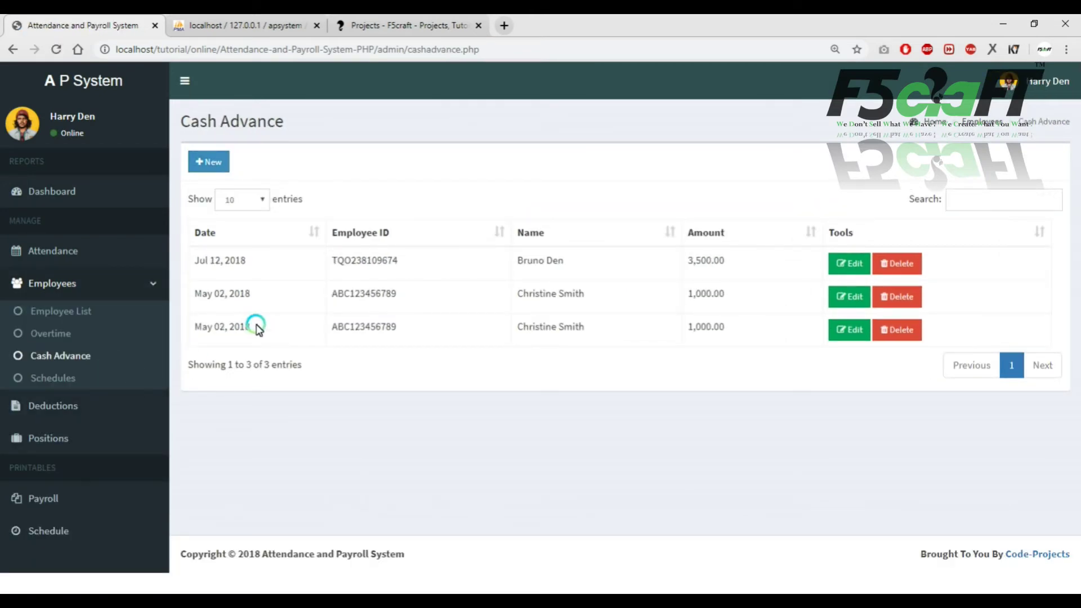
{"action": "left_click", "coordinate": [211, 161]}
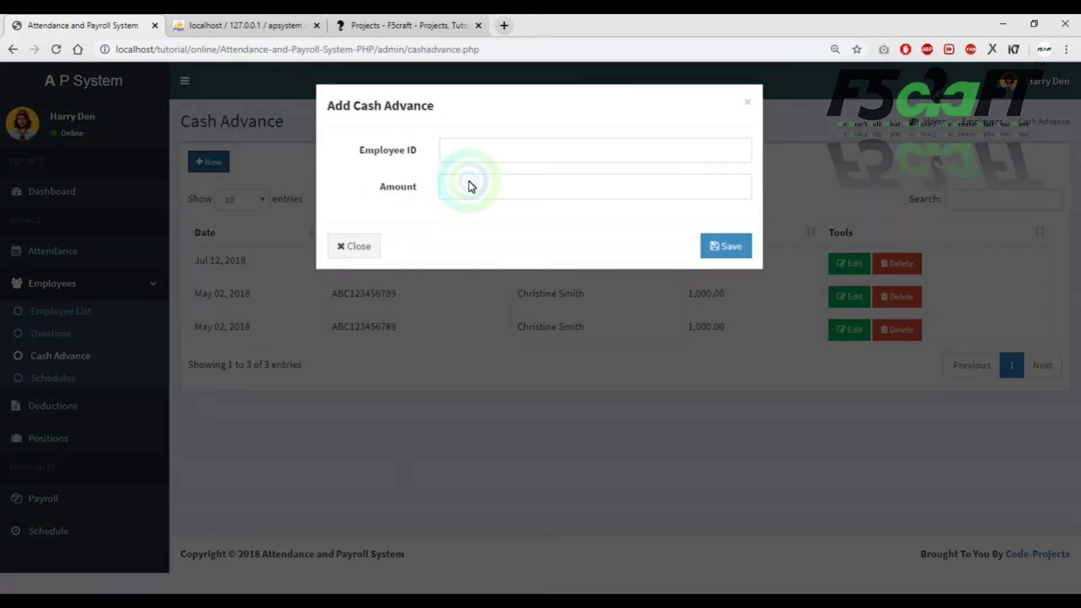
{"action": "left_click", "coordinate": [357, 248]}
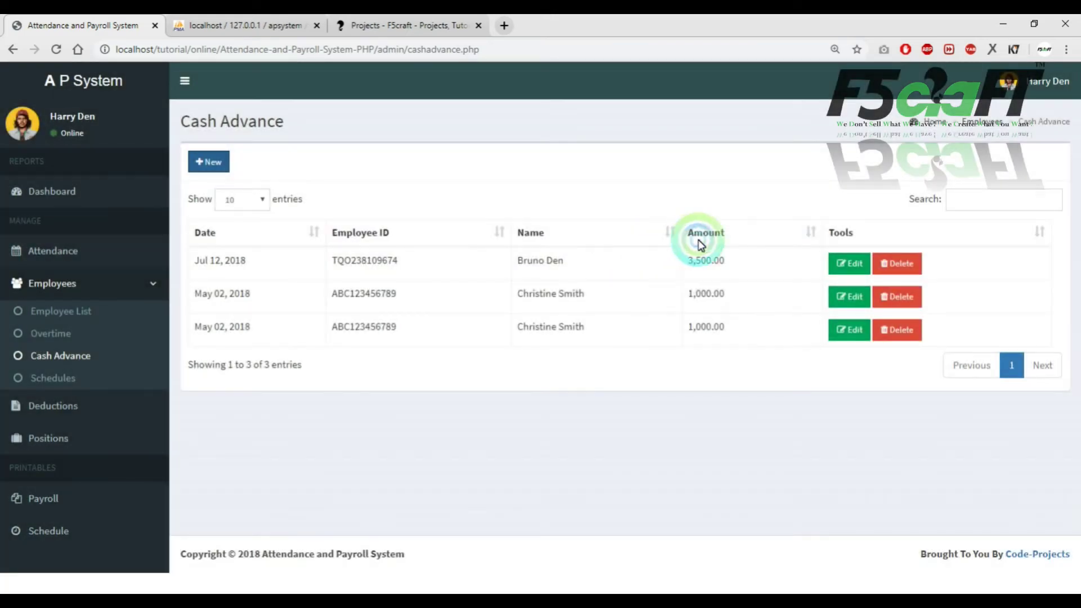
{"action": "left_click", "coordinate": [452, 298]}
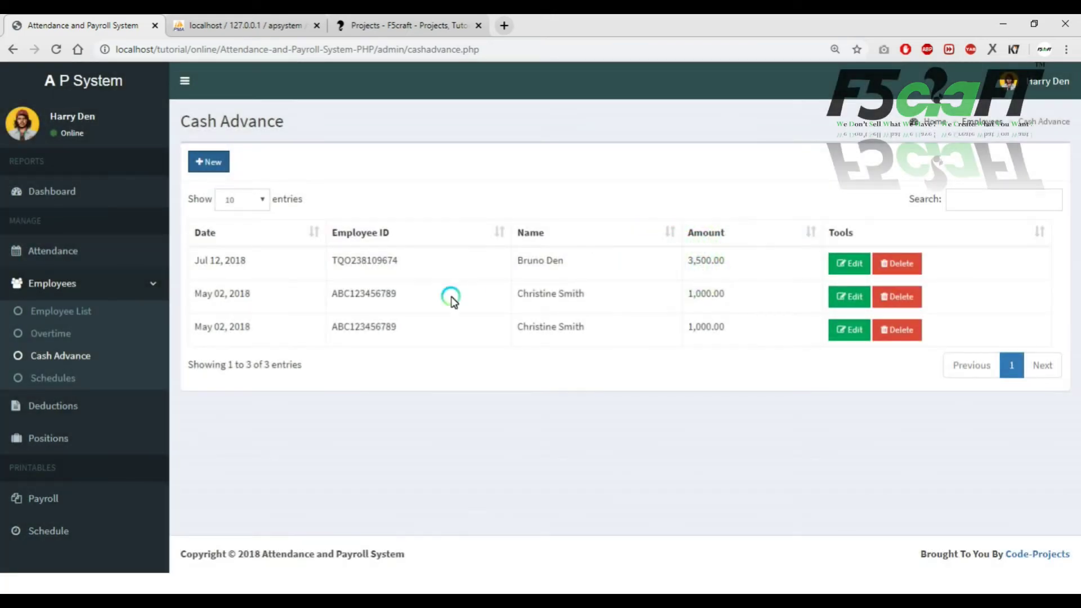
{"action": "left_click", "coordinate": [60, 374]}
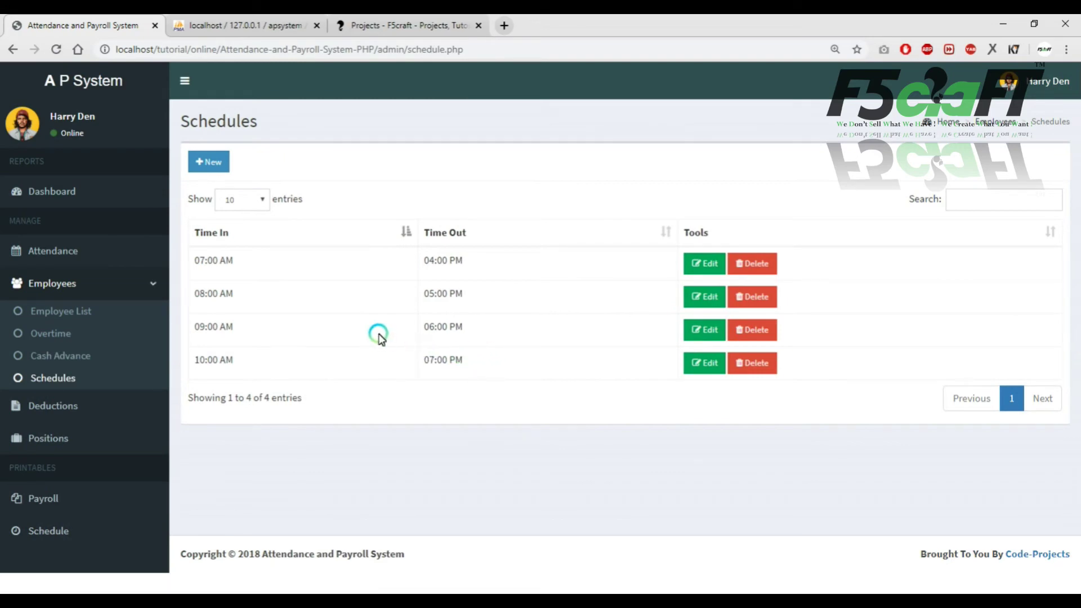
- Close the Add Schedule form unsaved and go to the Deductions list
{"action": "left_click", "coordinate": [208, 161]}
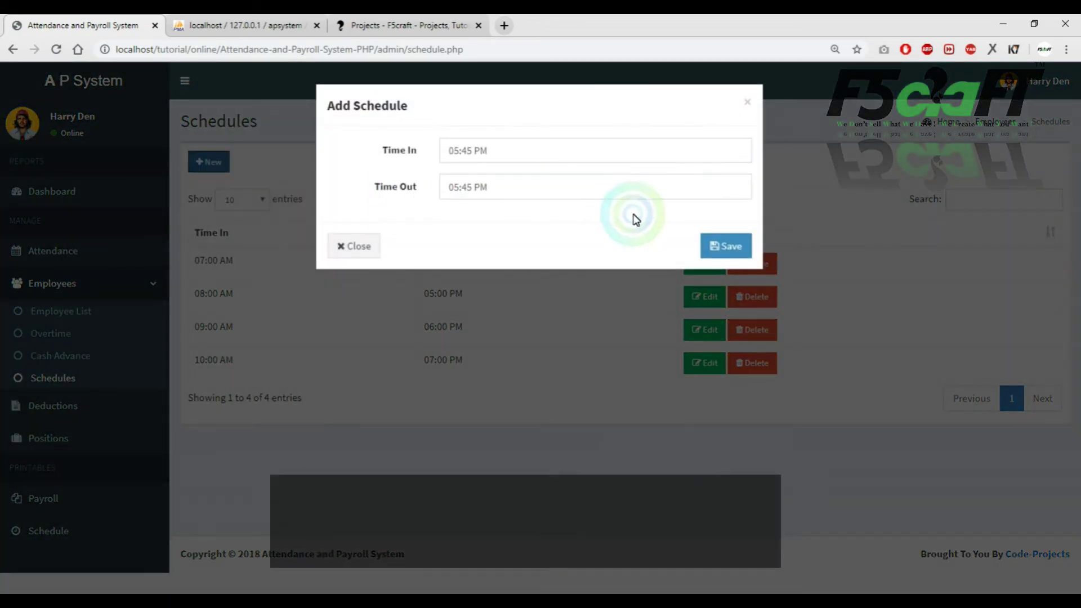
{"action": "left_click", "coordinate": [748, 110]}
{"action": "left_click", "coordinate": [53, 405]}
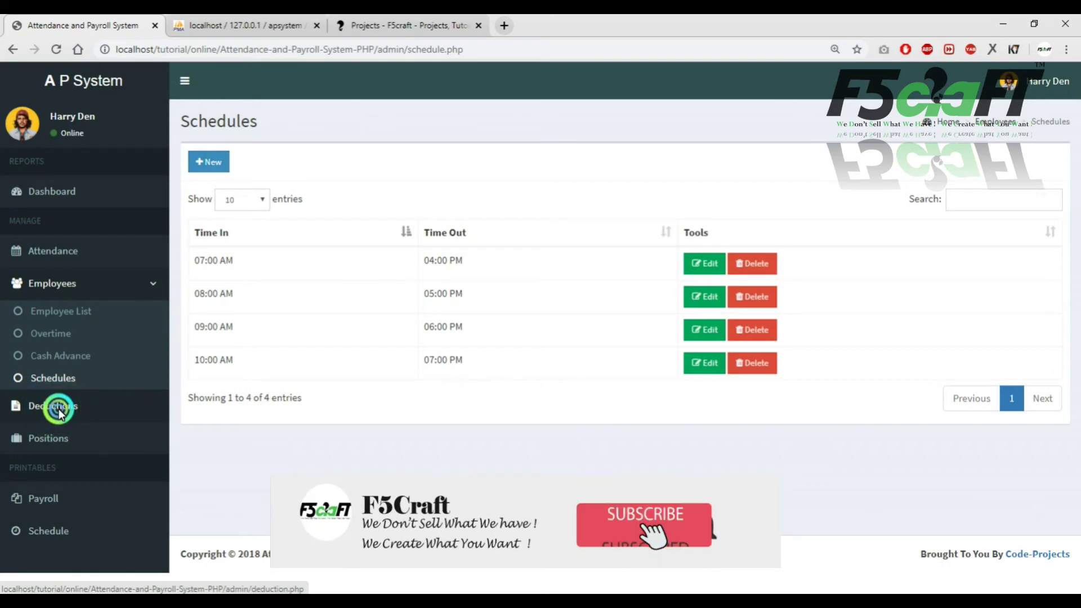
{"action": "left_click", "coordinate": [67, 416]}
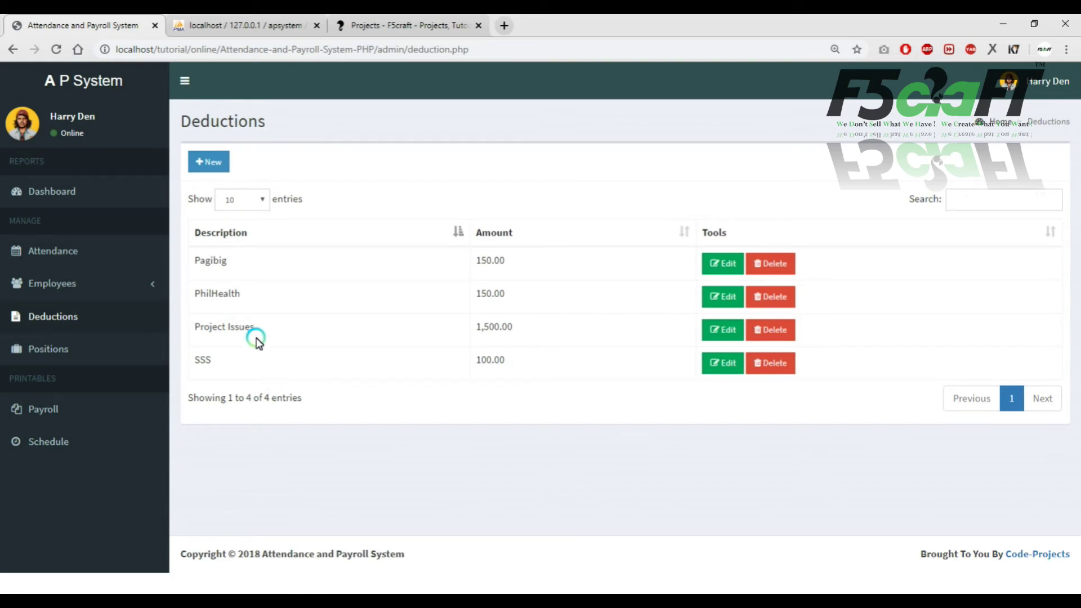
- Highlight 'Health' in PhilHealth and close the Add Deduction form without saving
{"action": "left_click_drag", "start_coordinate": [241, 293], "coordinate": [212, 293]}
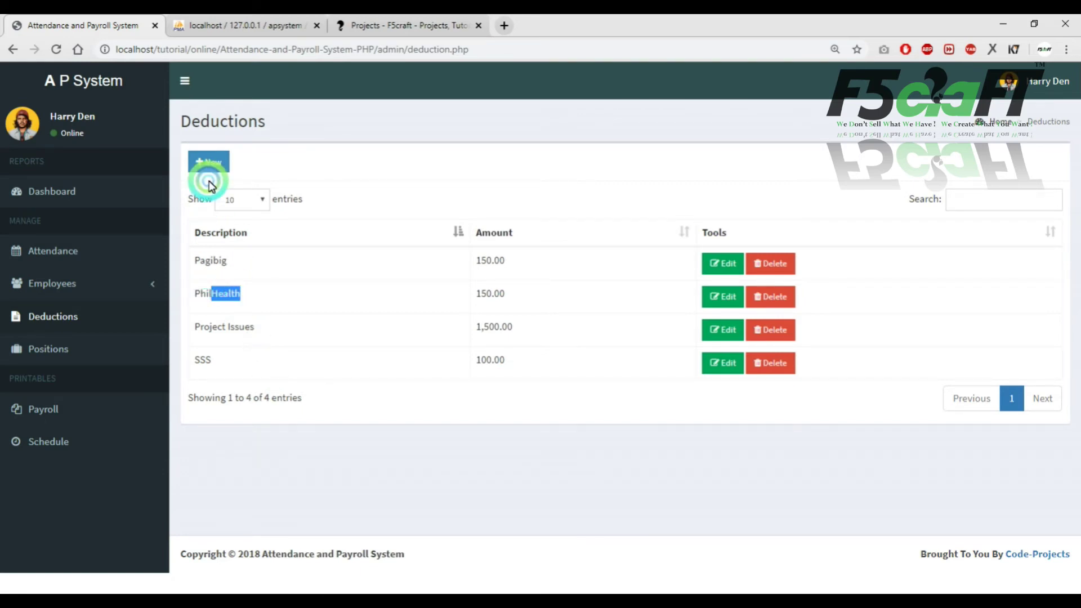
{"action": "left_click", "coordinate": [209, 163]}
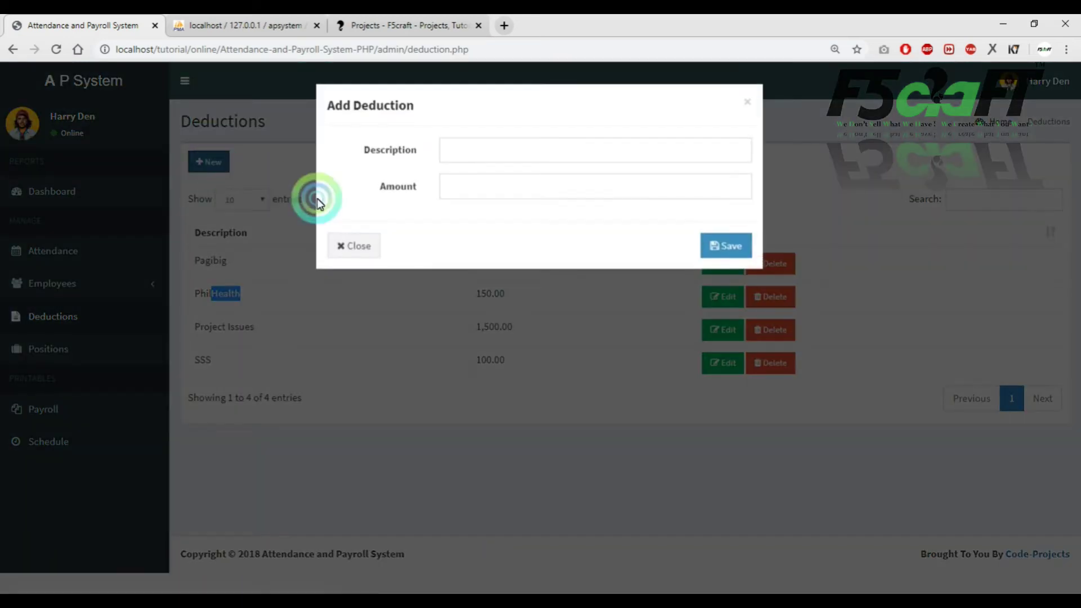
{"action": "left_click", "coordinate": [747, 102]}
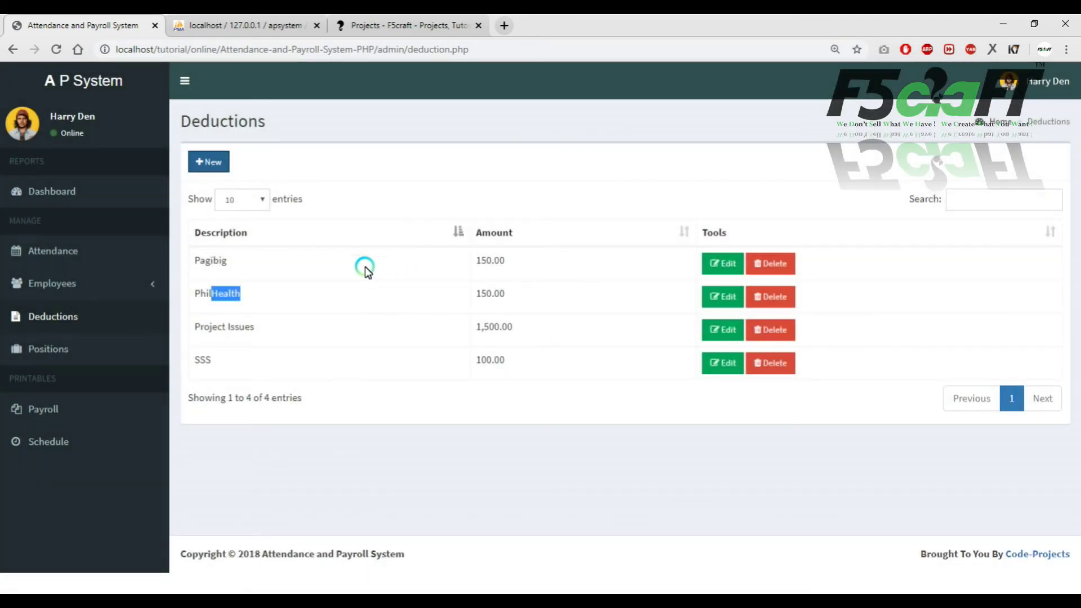
- View the Positions list and close the Add Position form without adding a position
{"action": "left_click", "coordinate": [54, 350]}
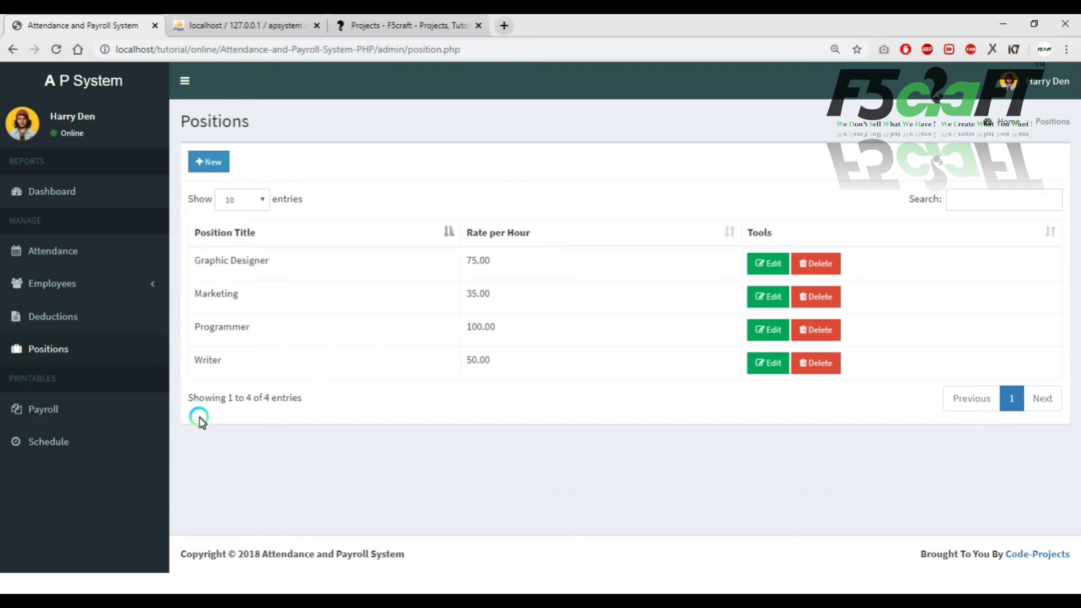
{"action": "left_click", "coordinate": [199, 167]}
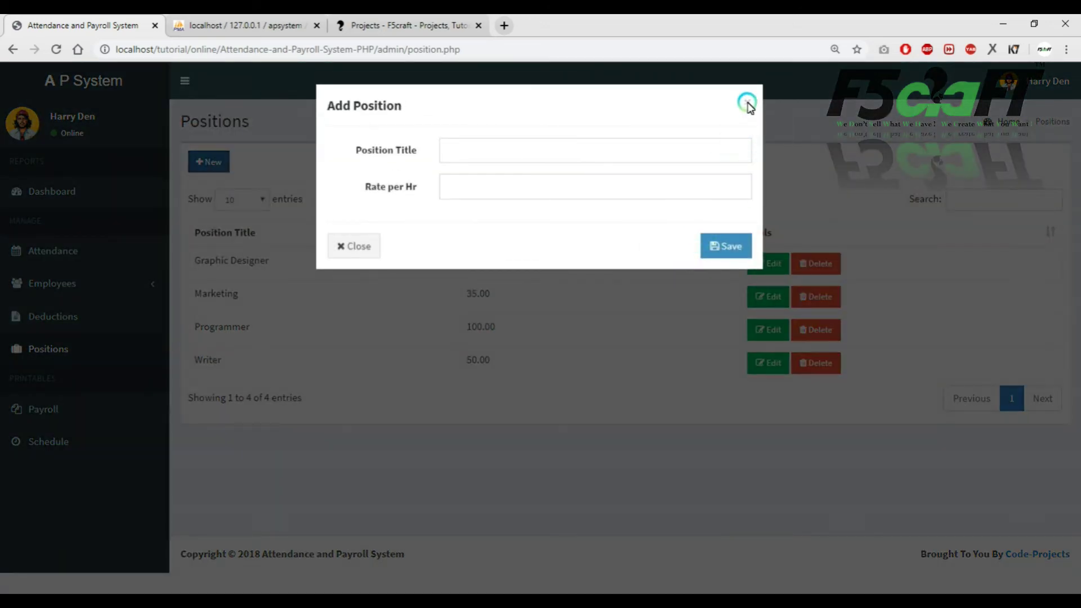
{"action": "left_click", "coordinate": [747, 105]}
{"action": "left_click", "coordinate": [40, 409]}
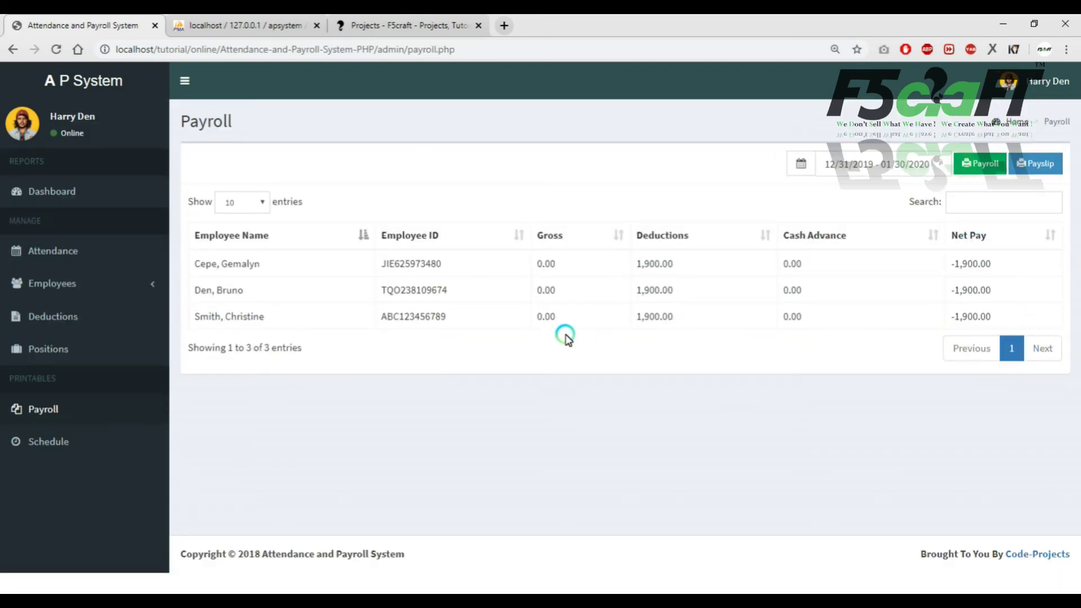
- Highlight the three payroll rows and their 0.00 gross, 1,900.00 deductions and -1,900.00 net amounts
{"action": "left_click_drag", "start_coordinate": [204, 272], "coordinate": [970, 303]}
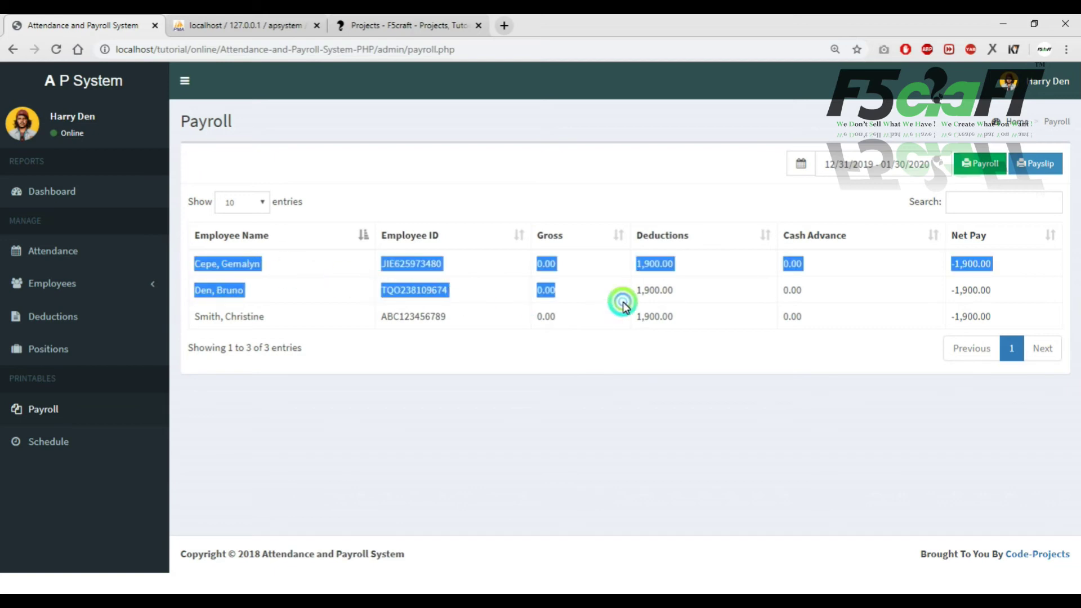
{"action": "left_click_drag", "start_coordinate": [970, 302], "coordinate": [1008, 316]}
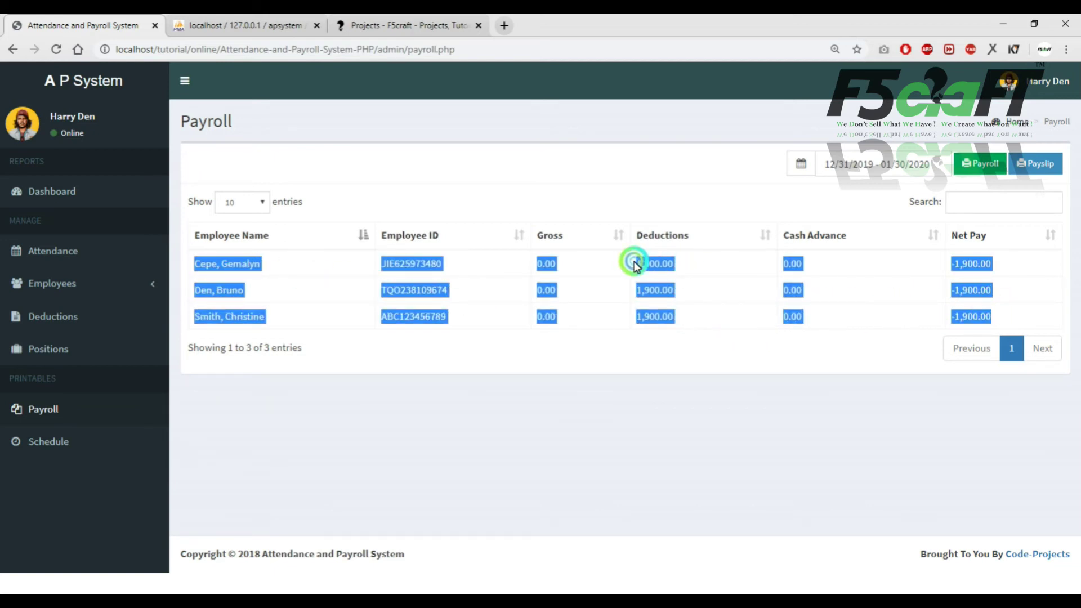
{"action": "double_click", "coordinate": [656, 288]}
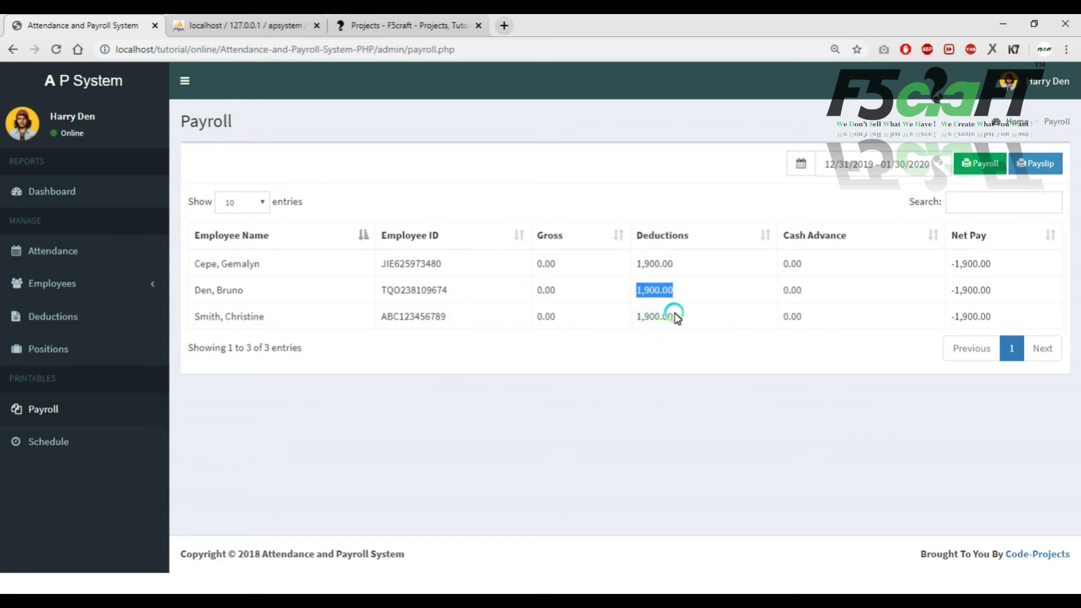
{"action": "double_click", "coordinate": [546, 263]}
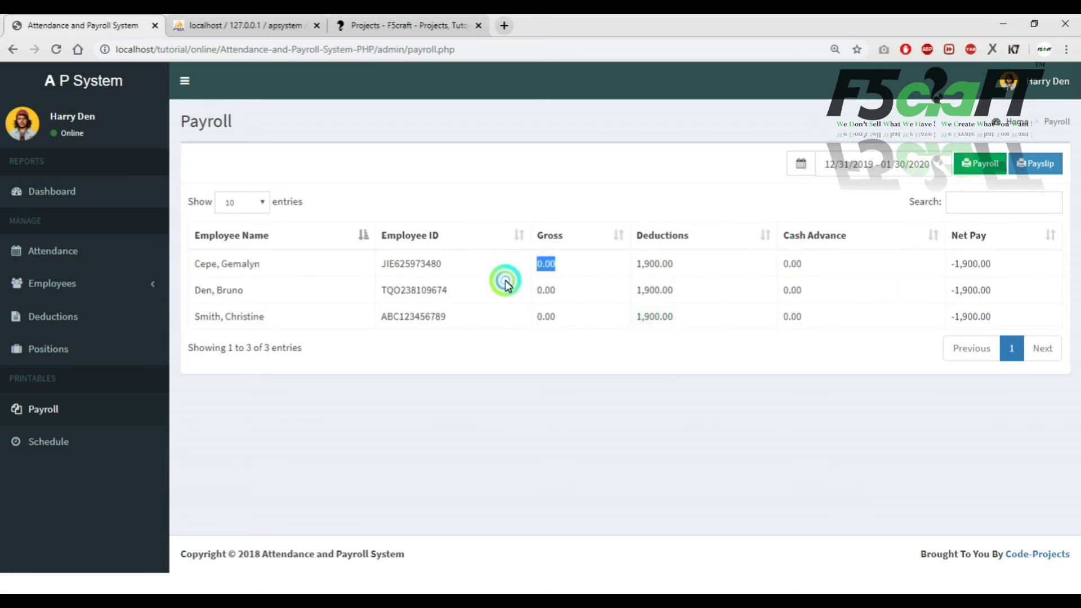
{"action": "double_click", "coordinate": [950, 265]}
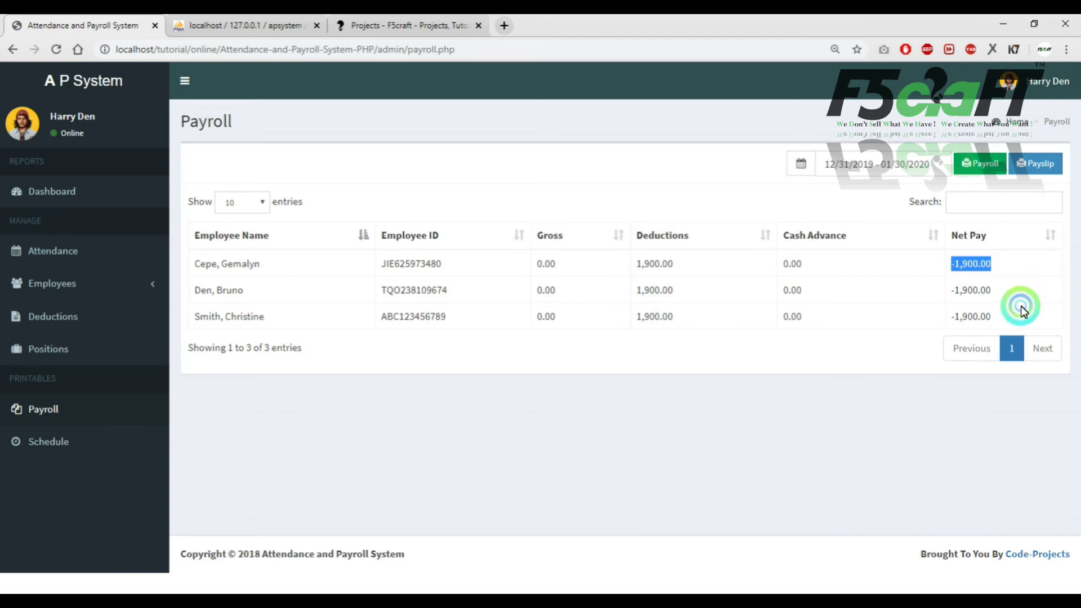
{"action": "left_click", "coordinate": [985, 317]}
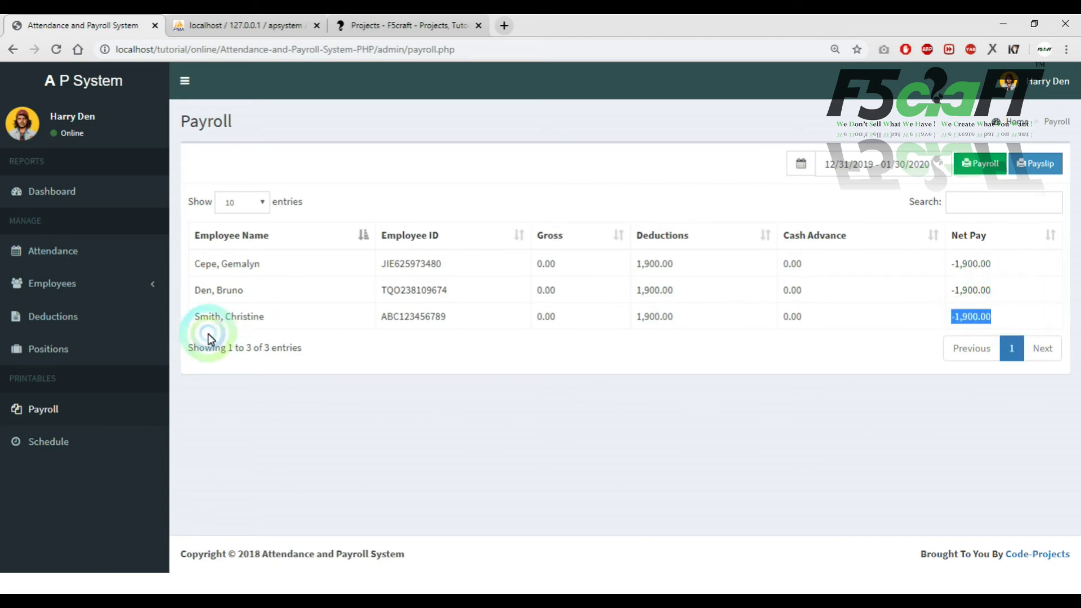
{"action": "left_click", "coordinate": [62, 447]}
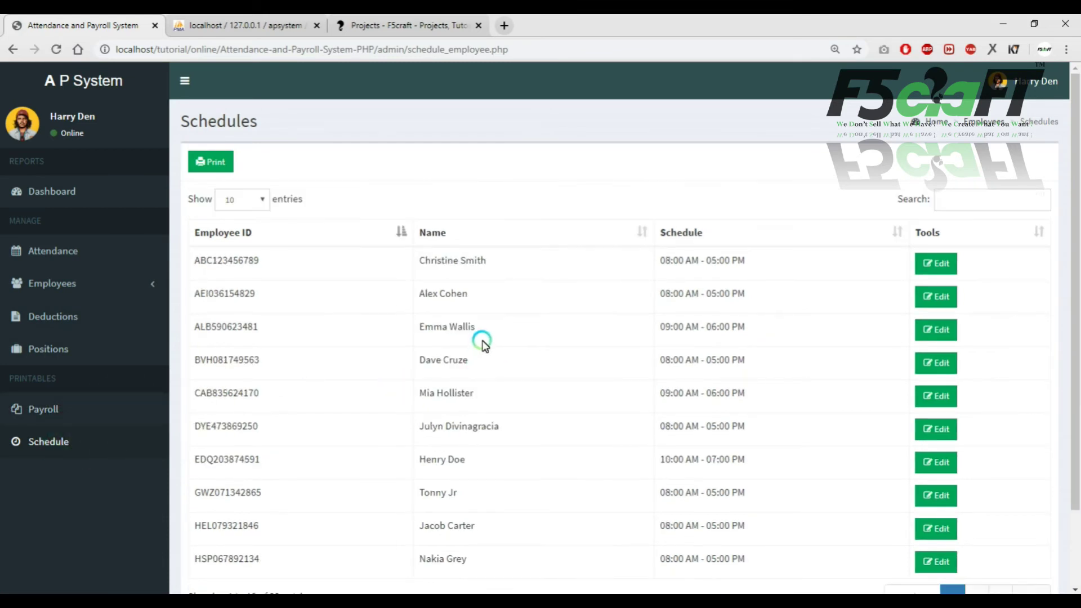
- View the printable schedule, go back, reset zoom to 100%, and reopen the printable schedule
{"action": "left_click", "coordinate": [213, 169]}
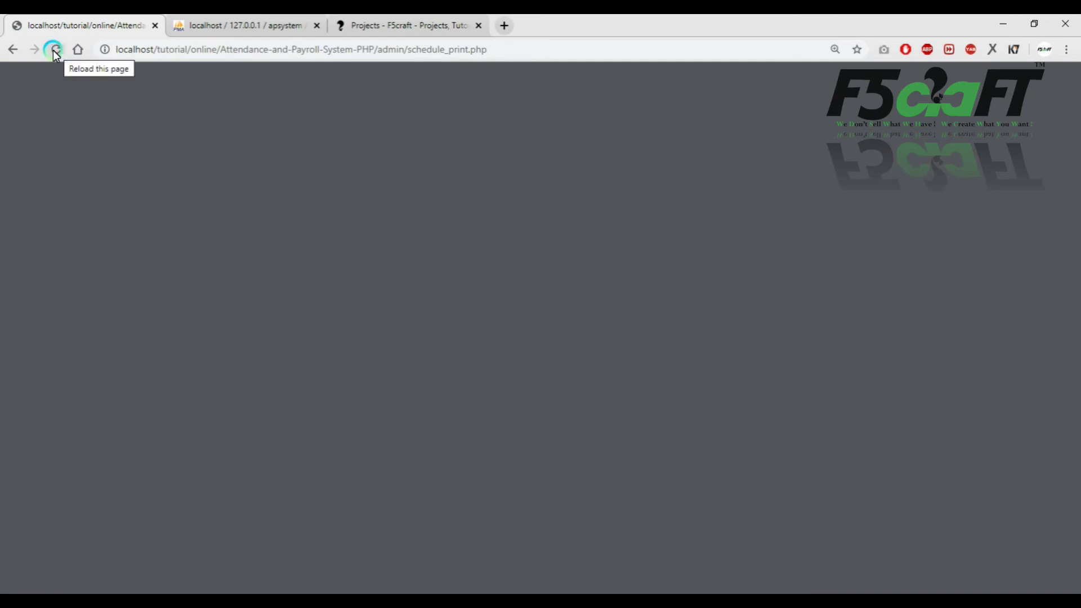
{"action": "left_click", "coordinate": [12, 49]}
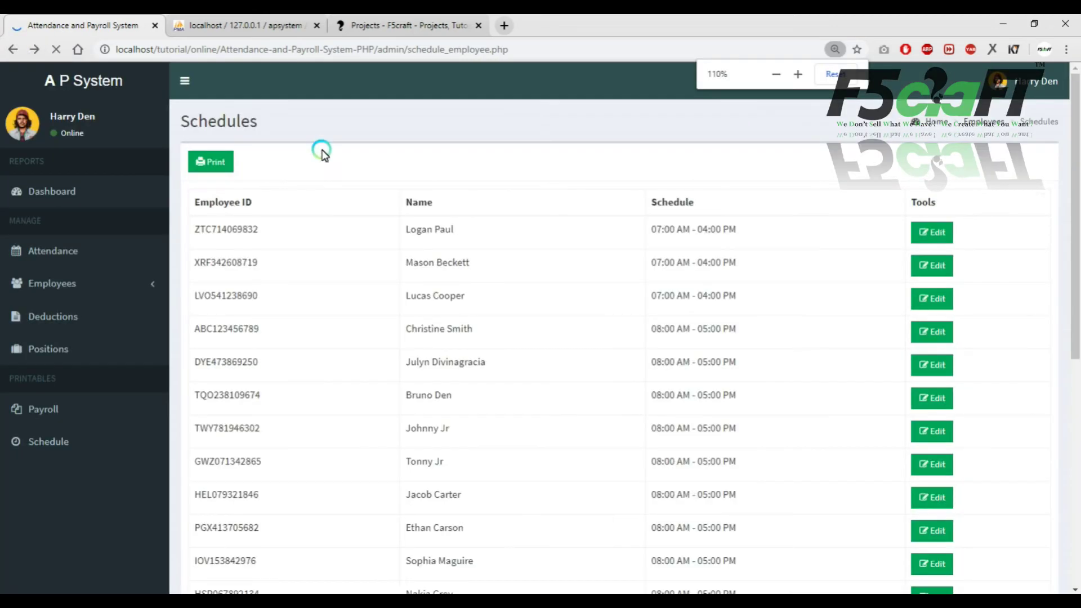
{"action": "left_click", "coordinate": [777, 75]}
{"action": "left_click", "coordinate": [191, 153]}
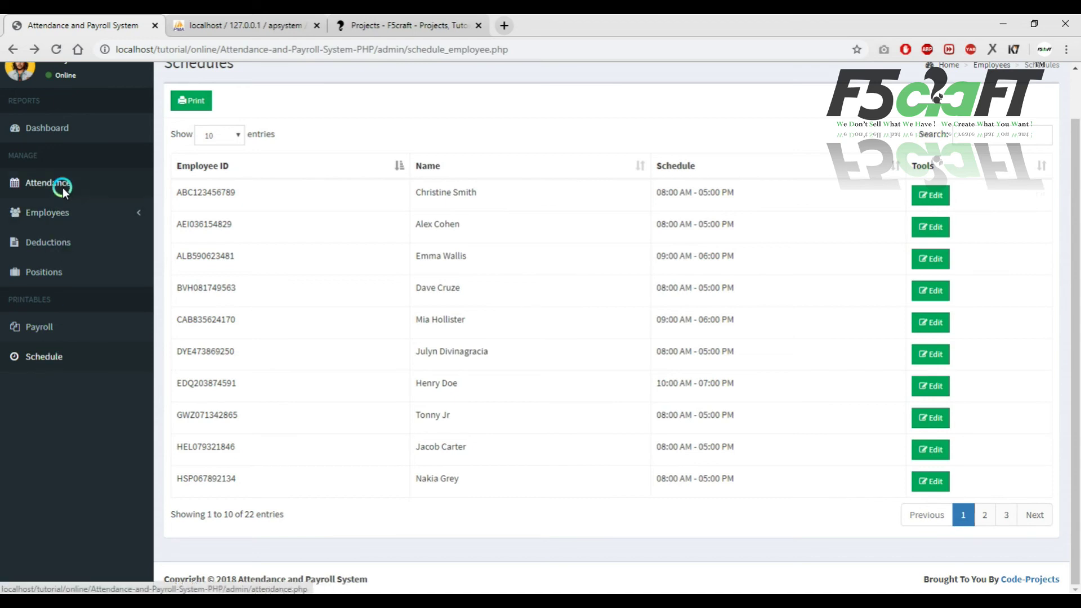
{"action": "scroll", "coordinate": [62, 189], "scroll_direction": "up", "scroll_amount": 1}
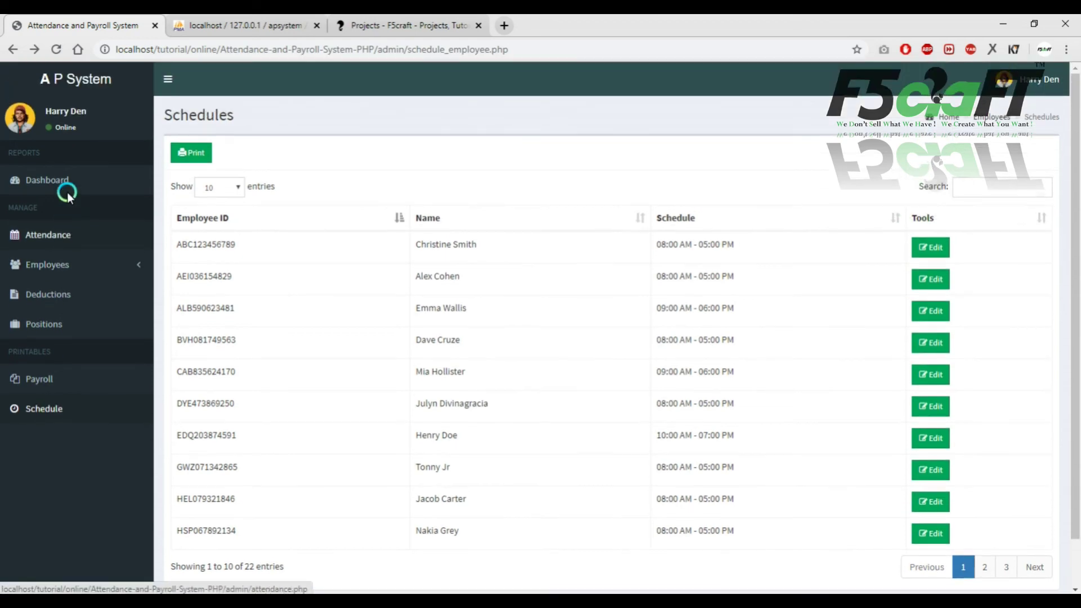
{"action": "left_click", "coordinate": [167, 78]}
{"action": "left_click", "coordinate": [53, 82]}
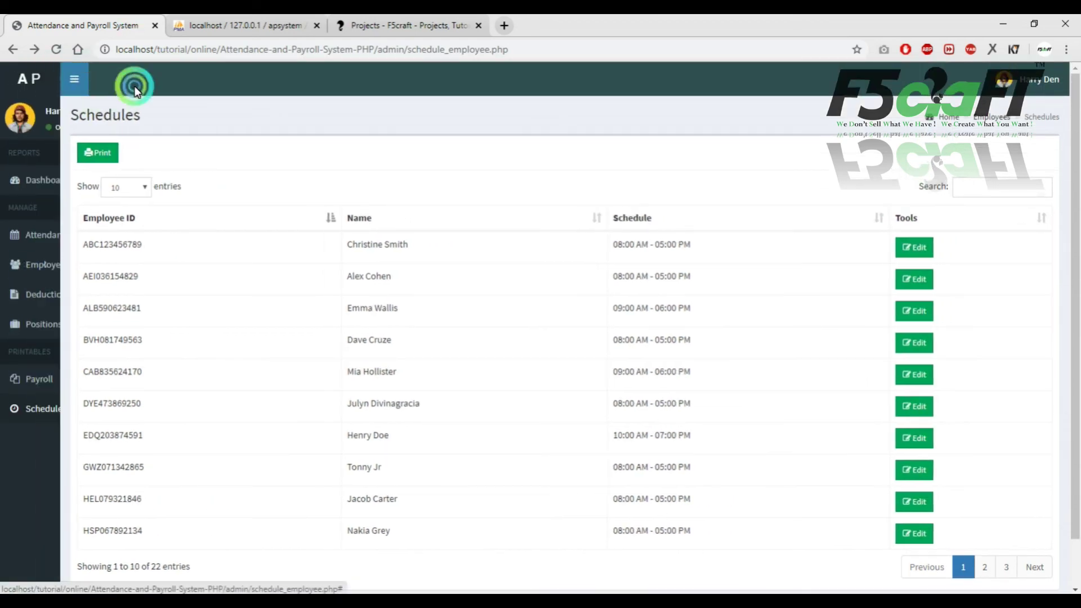
{"action": "left_click", "coordinate": [1038, 80]}
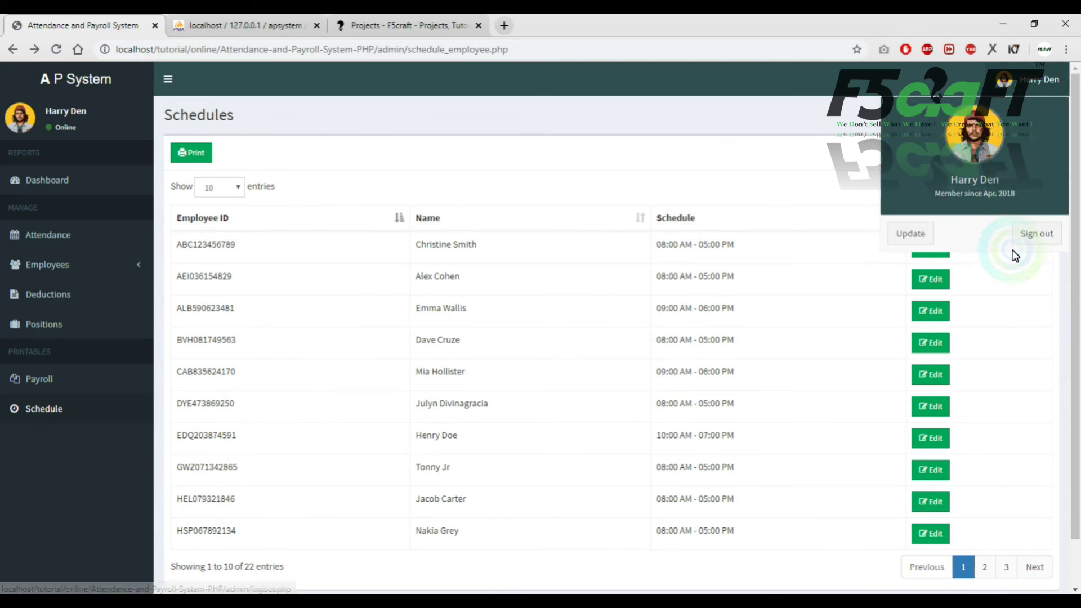
{"action": "left_click", "coordinate": [910, 233]}
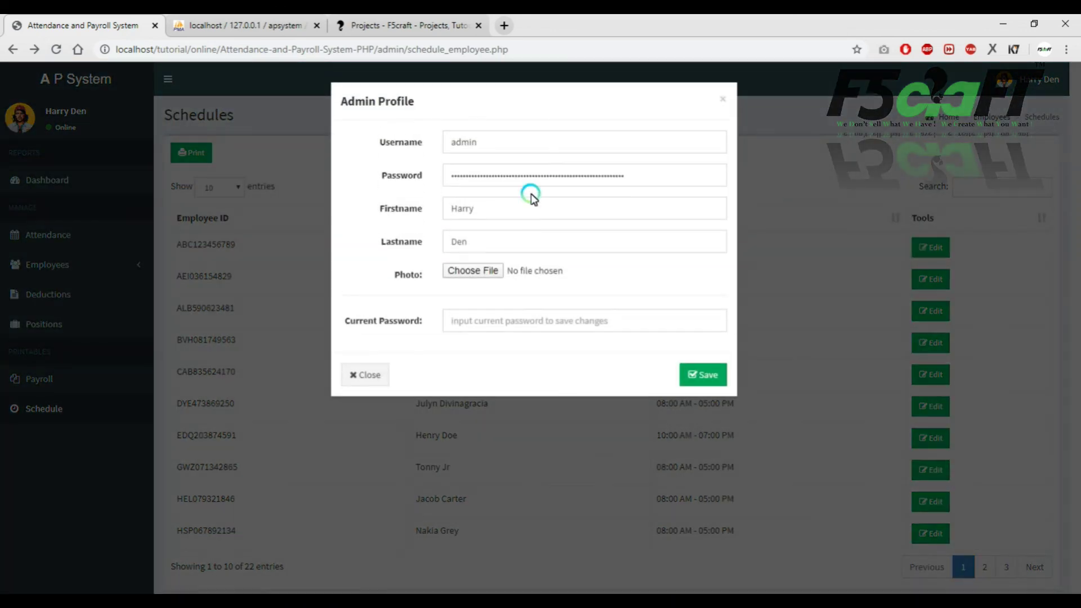
{"action": "left_click", "coordinate": [723, 98]}
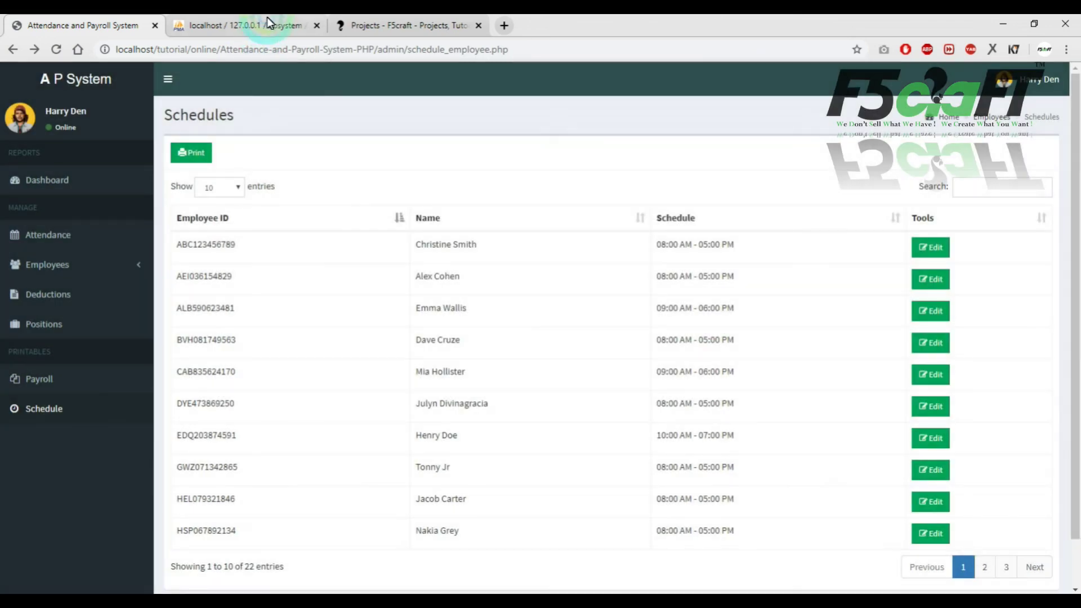
- Browse the apsystem admin and attendance tables in phpMyAdmin, then return to the Dashboard
{"action": "left_click", "coordinate": [267, 23]}
{"action": "left_click", "coordinate": [56, 226]}
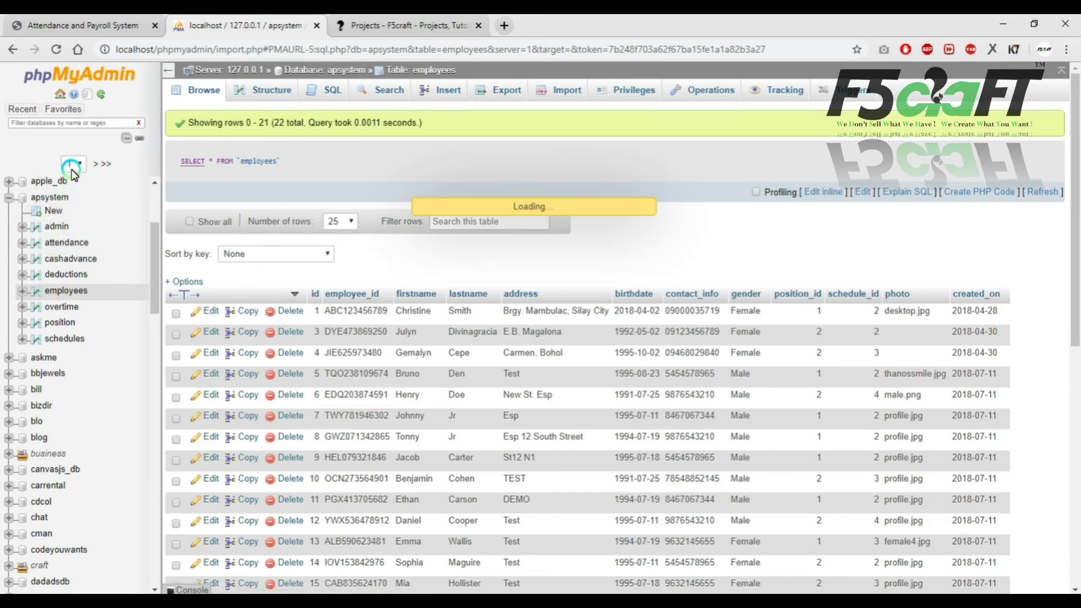
{"action": "left_click", "coordinate": [71, 243]}
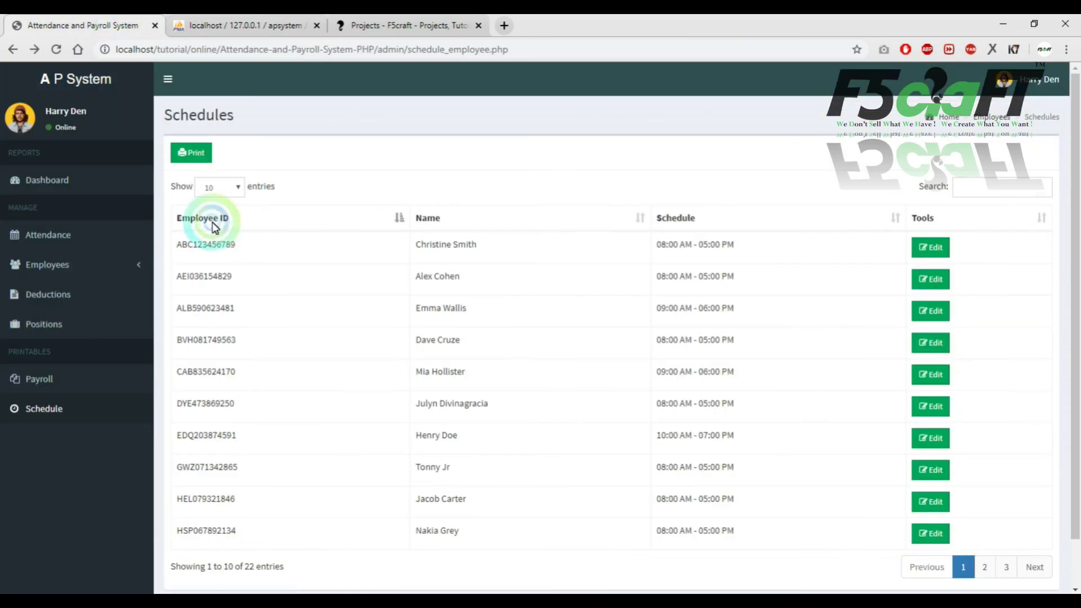
{"action": "left_click", "coordinate": [79, 179]}
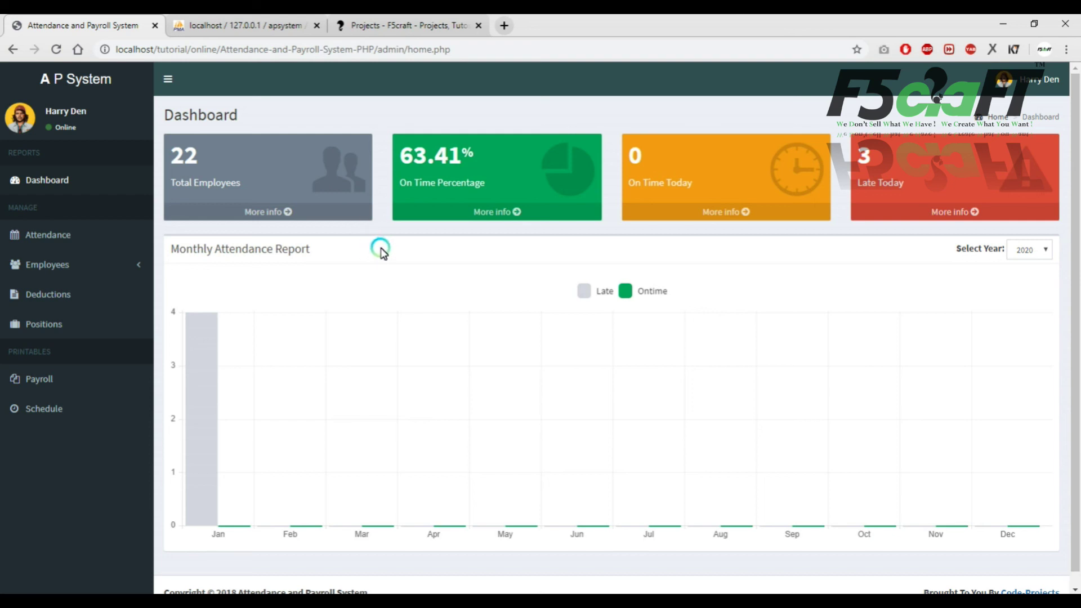
{"action": "scroll", "coordinate": [381, 252], "scroll_direction": "down", "scroll_amount": 1}
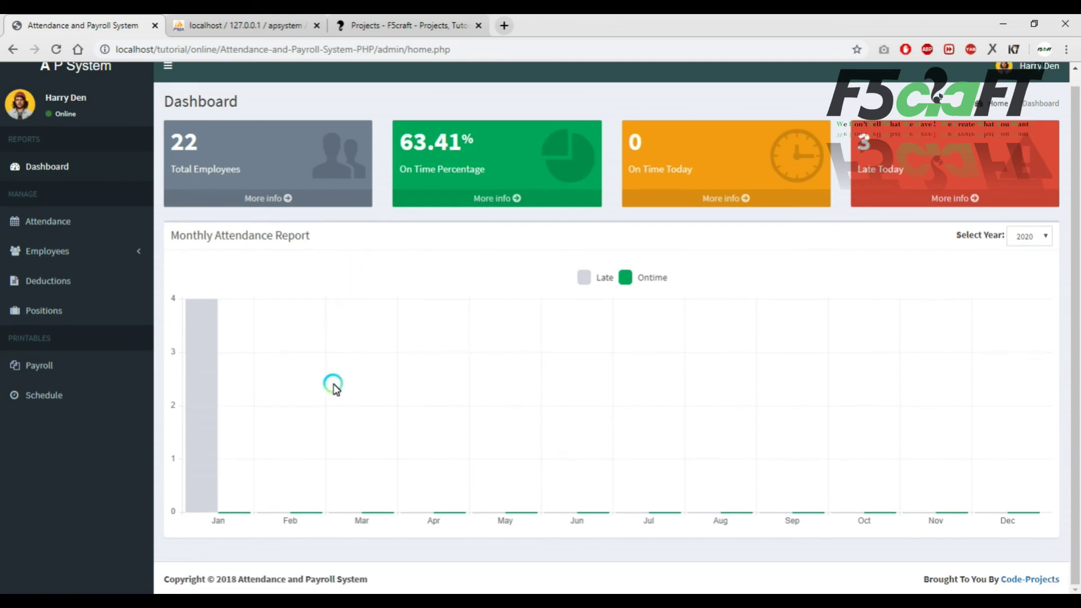
{"action": "scroll", "coordinate": [317, 384], "scroll_direction": "up", "scroll_amount": 1}
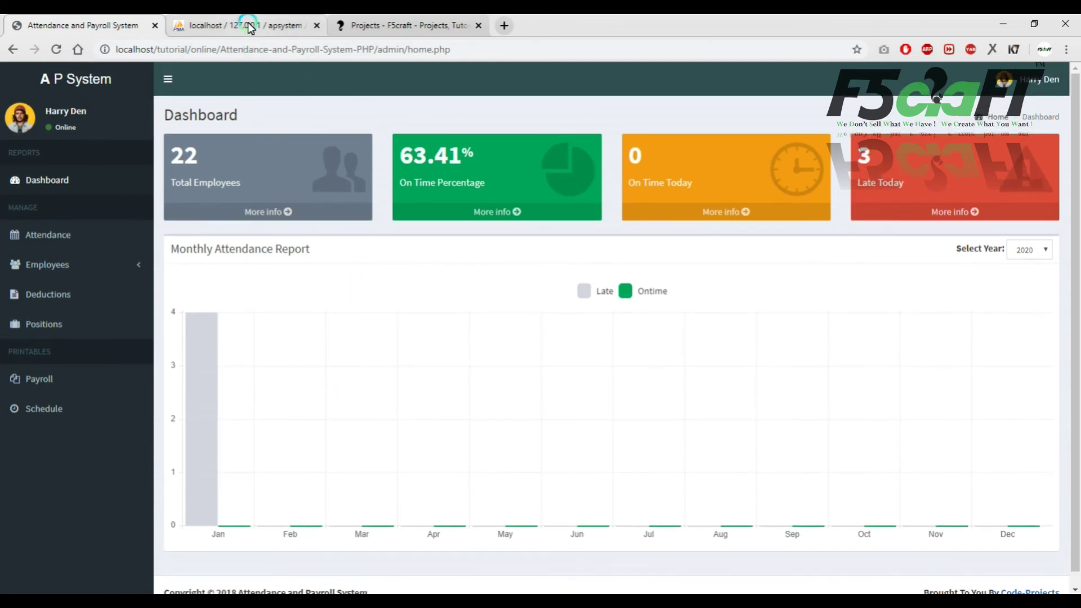
{"action": "left_click", "coordinate": [54, 236]}
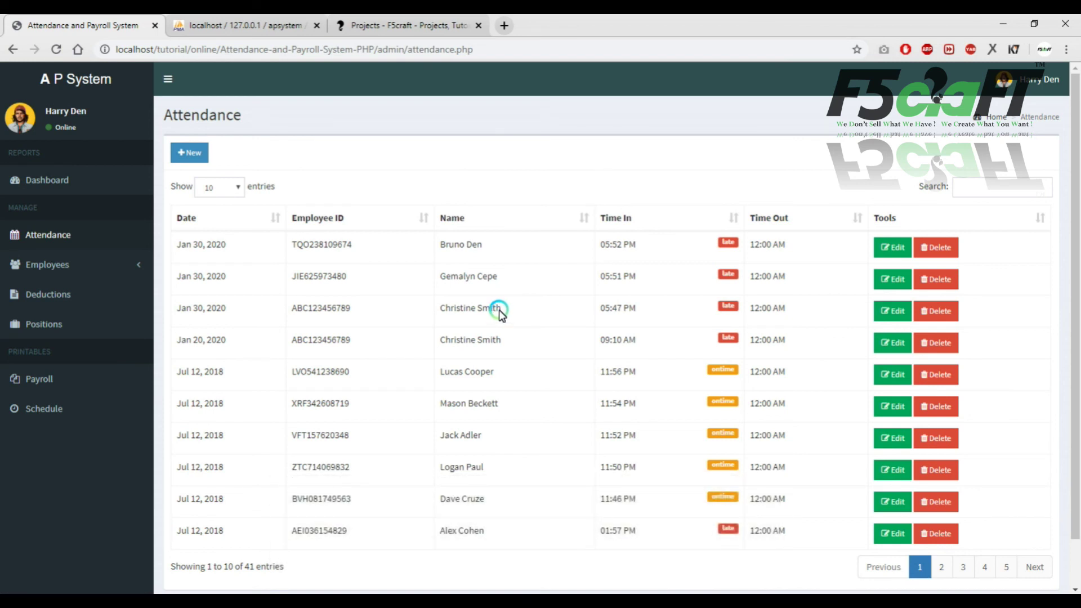
{"action": "left_click", "coordinate": [43, 179]}
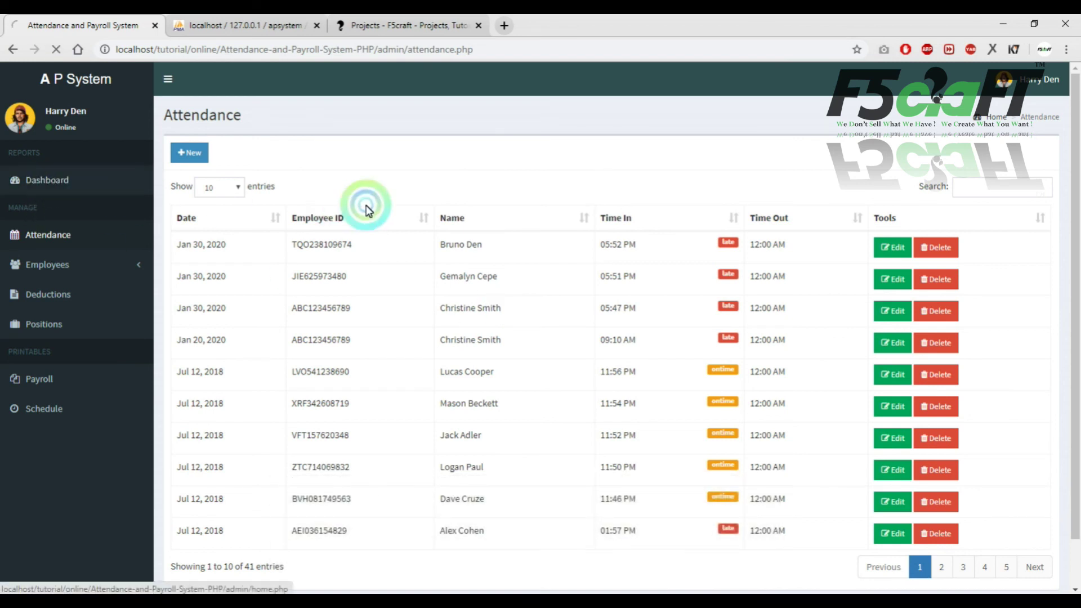